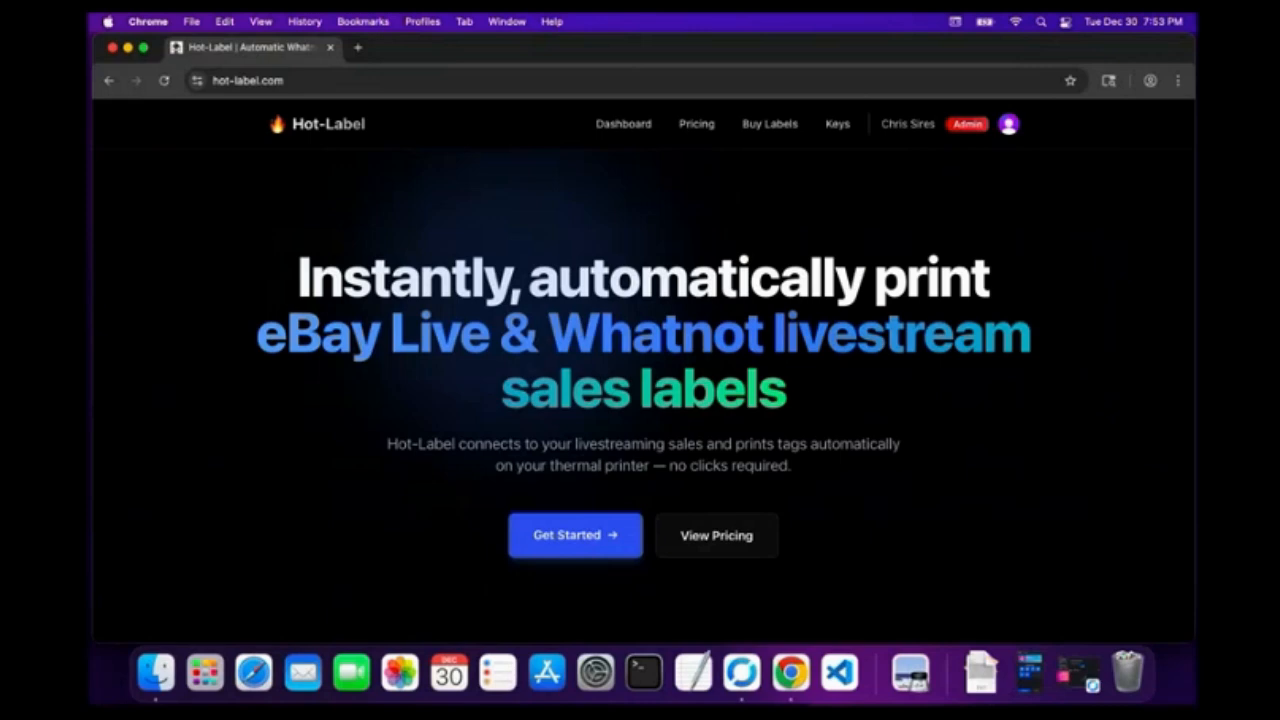
# Open the Hot-Label account dashboard from the site's top navigation.
pyautogui.click(618, 124)
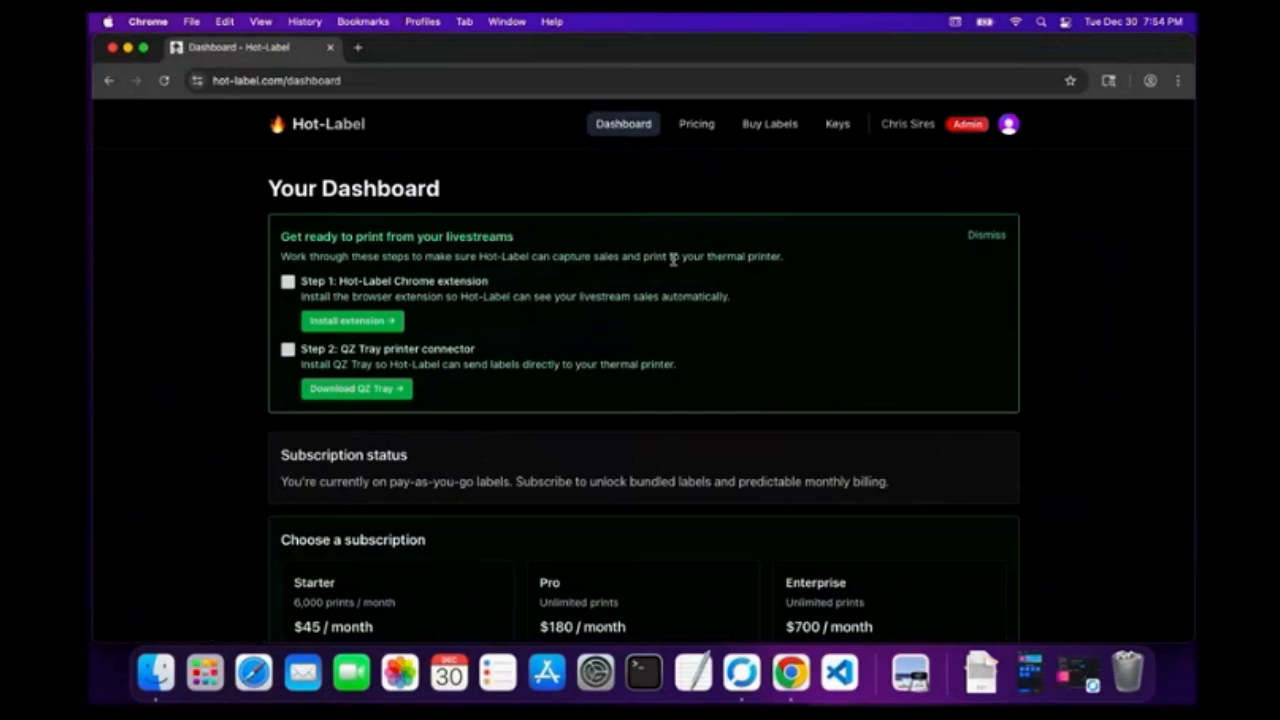
# Open the Hot-Label extension's Chrome Web Store page from Step 1's Install extension button.
pyautogui.scroll(-2, 721, 318)
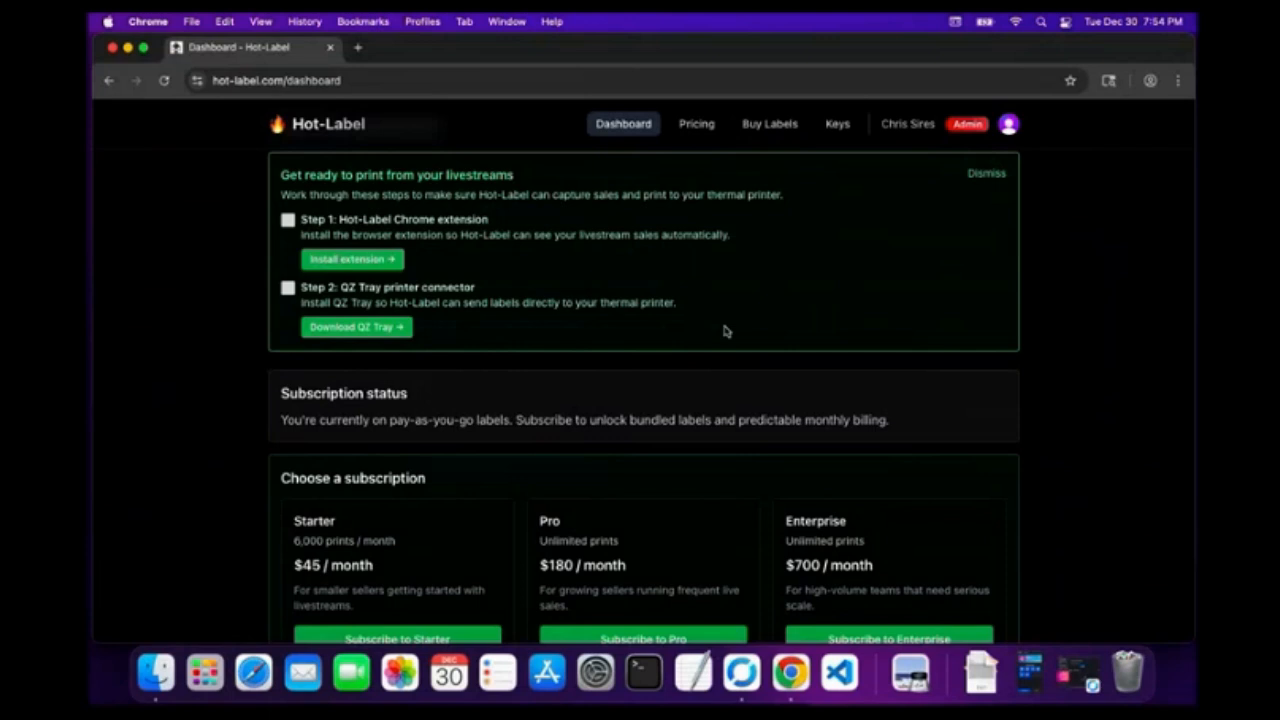
pyautogui.scroll(-1, 726, 331)
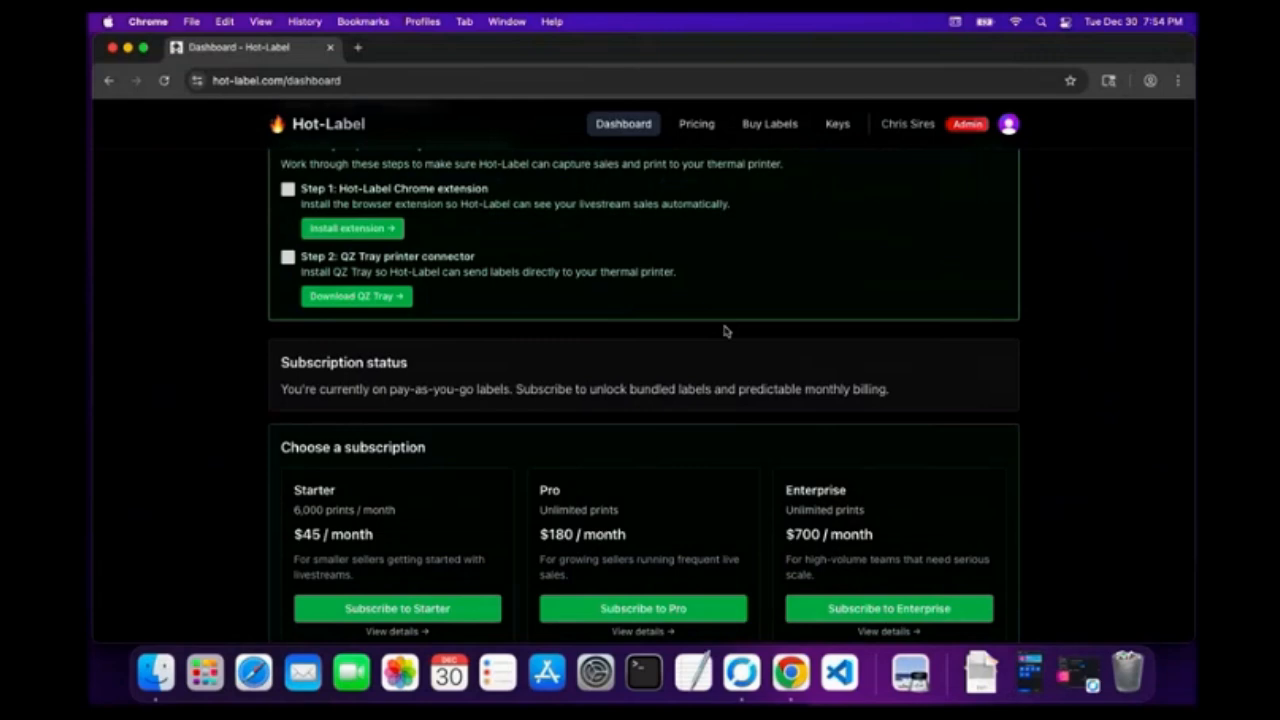
pyautogui.scroll(1, 726, 331)
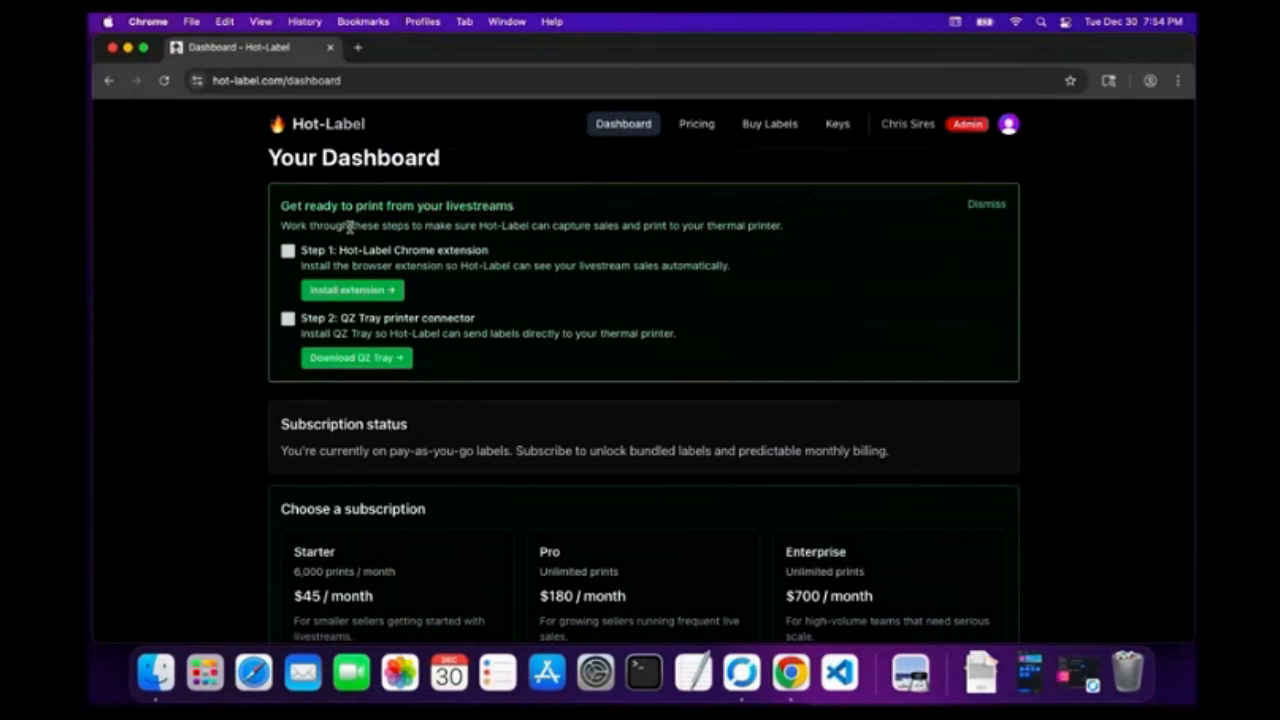
pyautogui.click(350, 290)
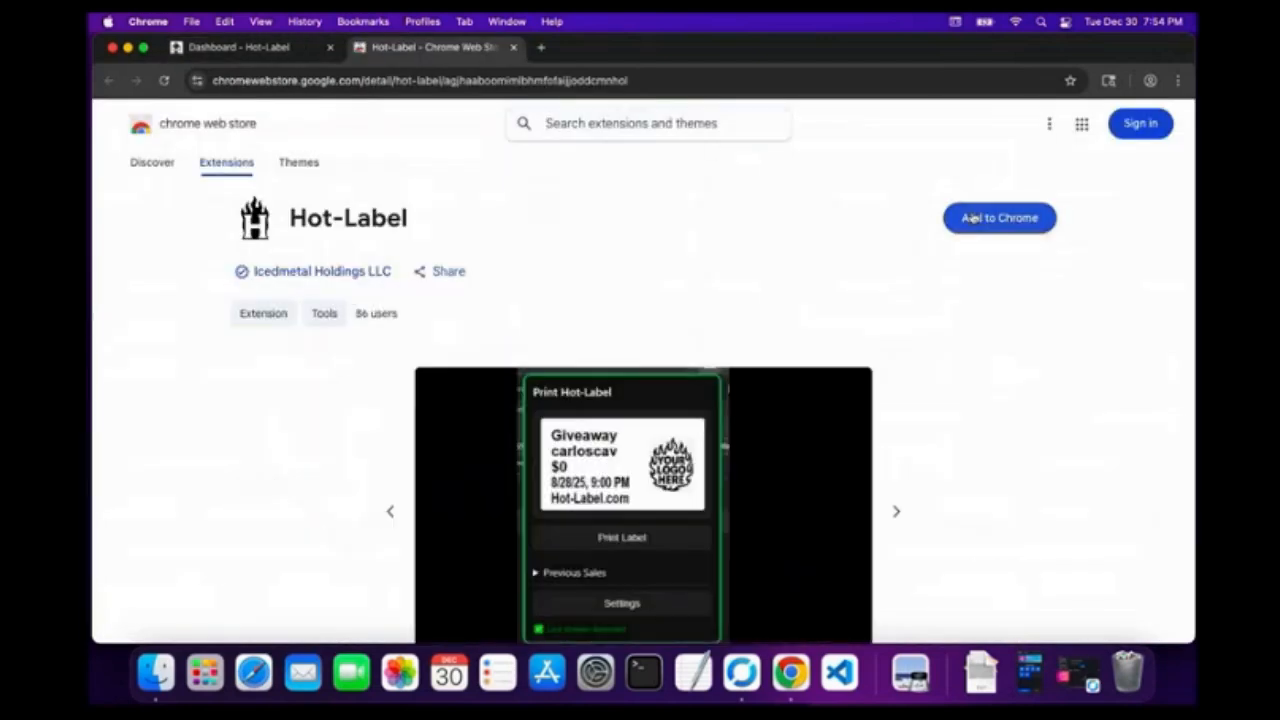
# Add the Hot-Label extension to Chrome, approving its permissions, then return to the dashboard tab.
pyautogui.click(977, 218)
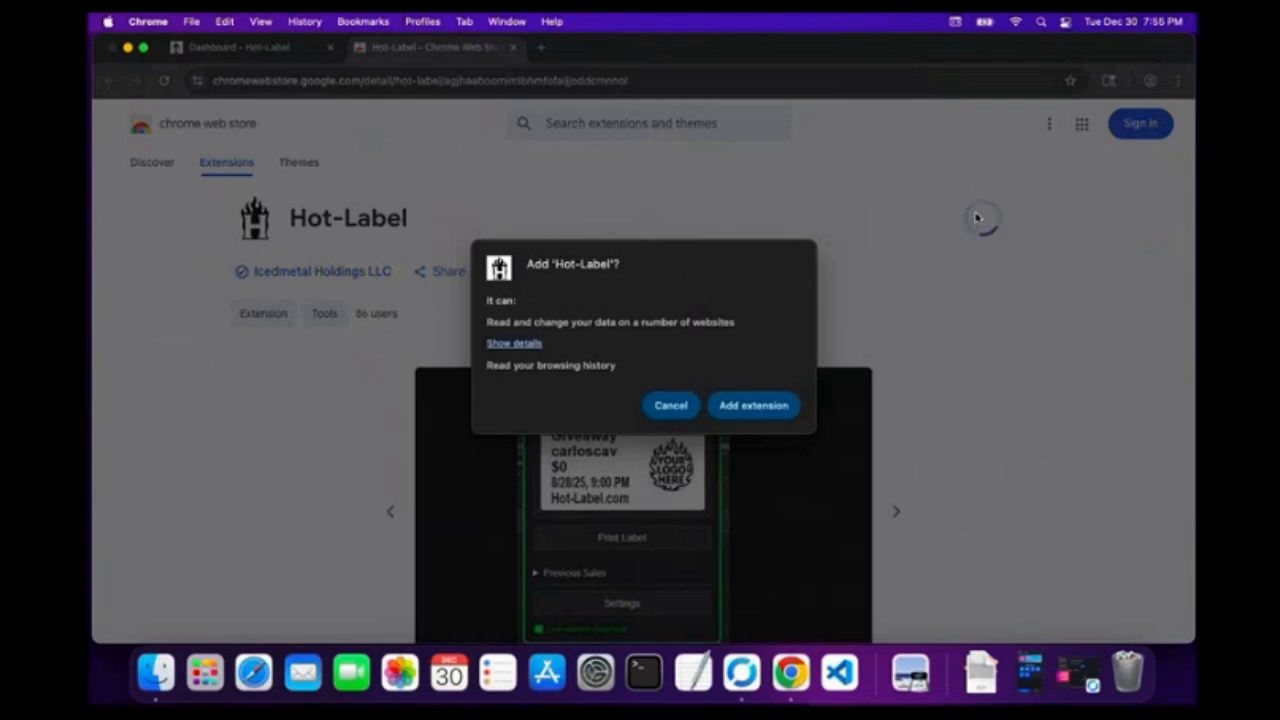
pyautogui.click(768, 406)
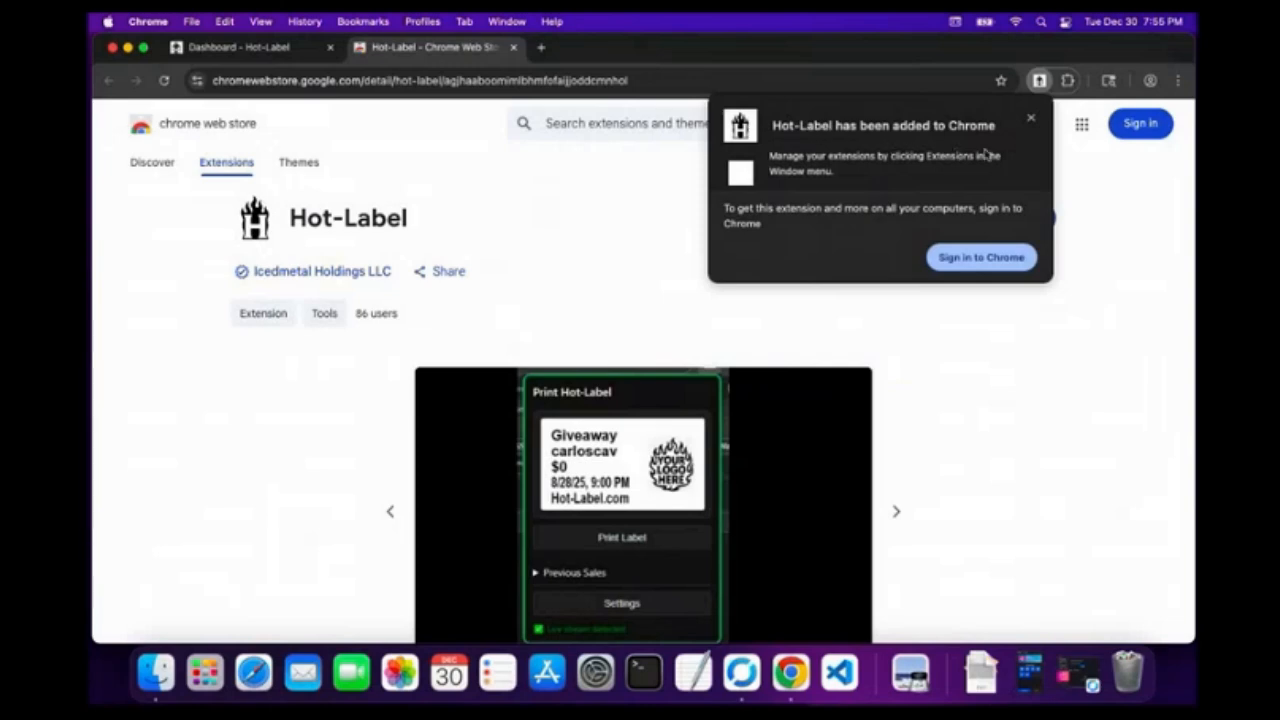
pyautogui.click(1032, 120)
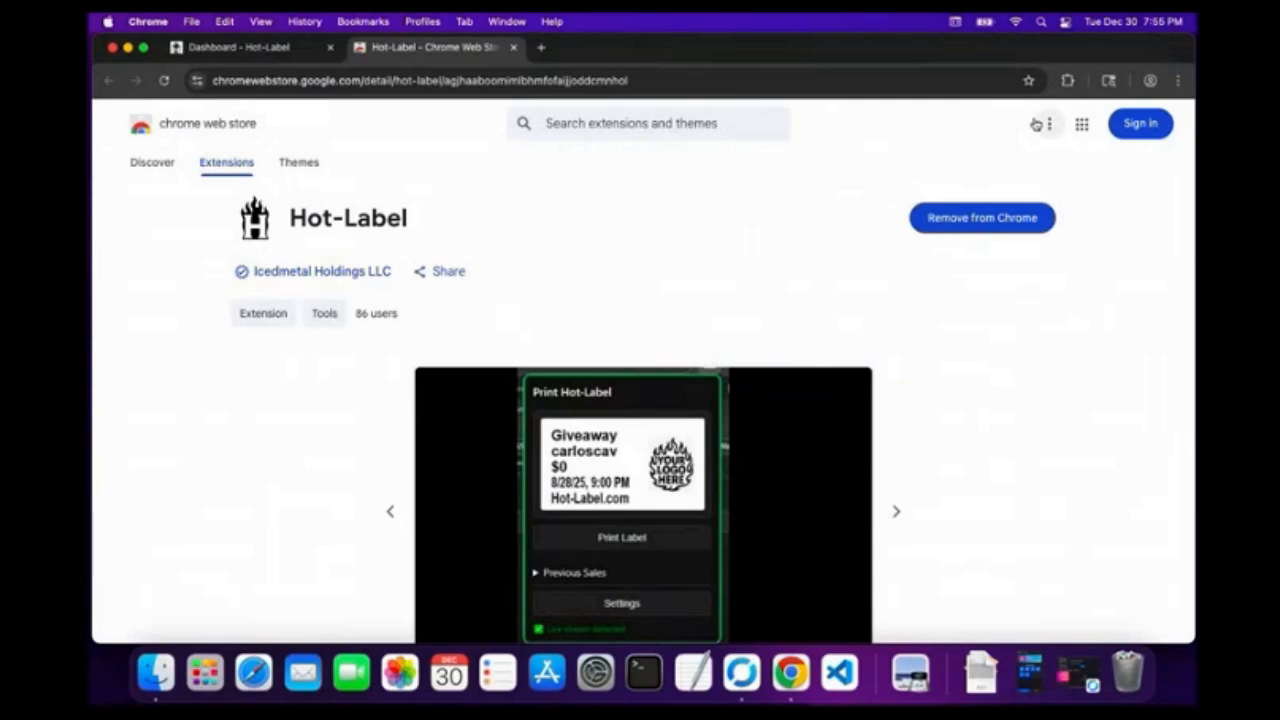
pyautogui.click(260, 57)
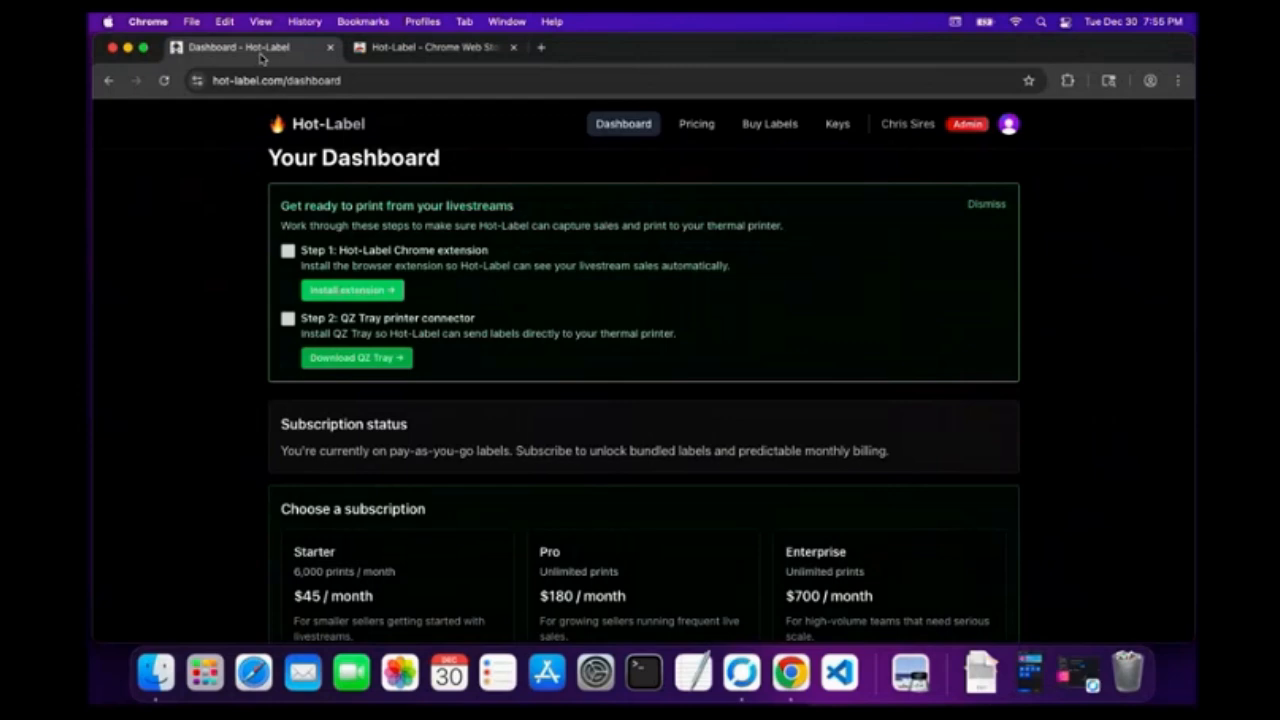
# Download the QZ Tray 2.2.5 macOS installer (qz-tray-2.2.5-x86_64.pkg) from qz.io.
pyautogui.click(375, 365)
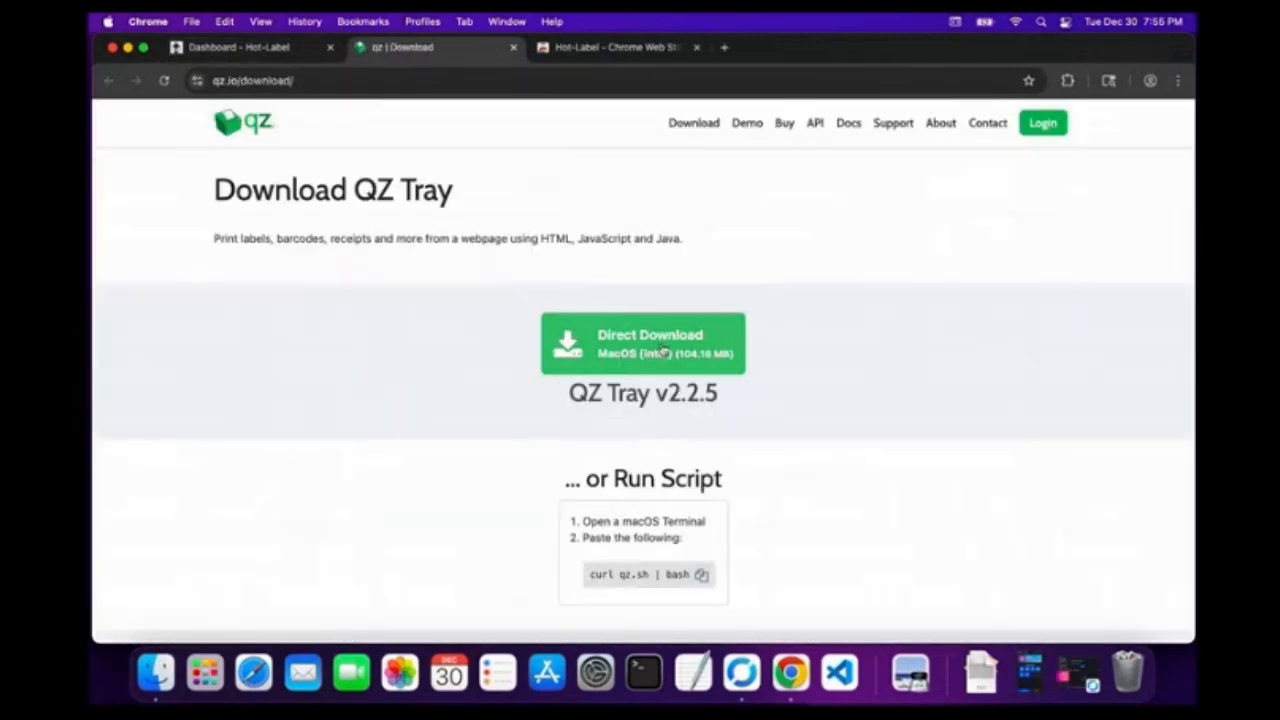
pyautogui.click(663, 350)
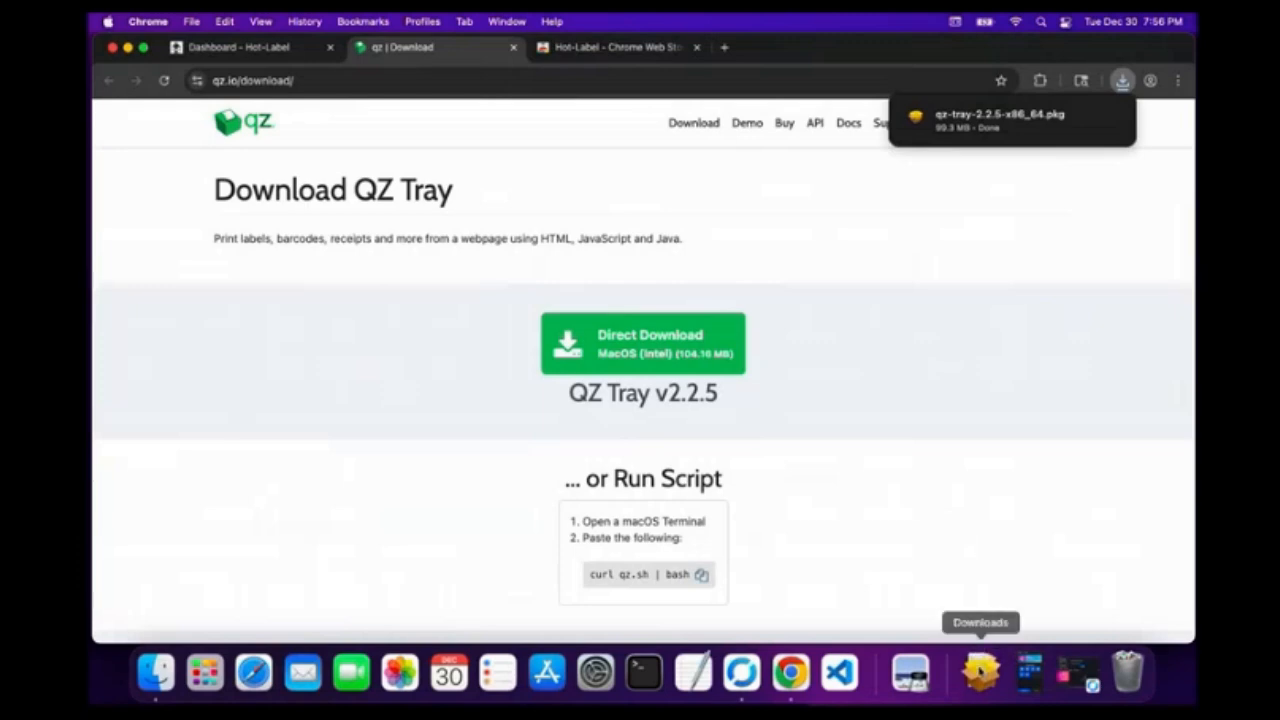
pyautogui.moveTo(1036, 117)
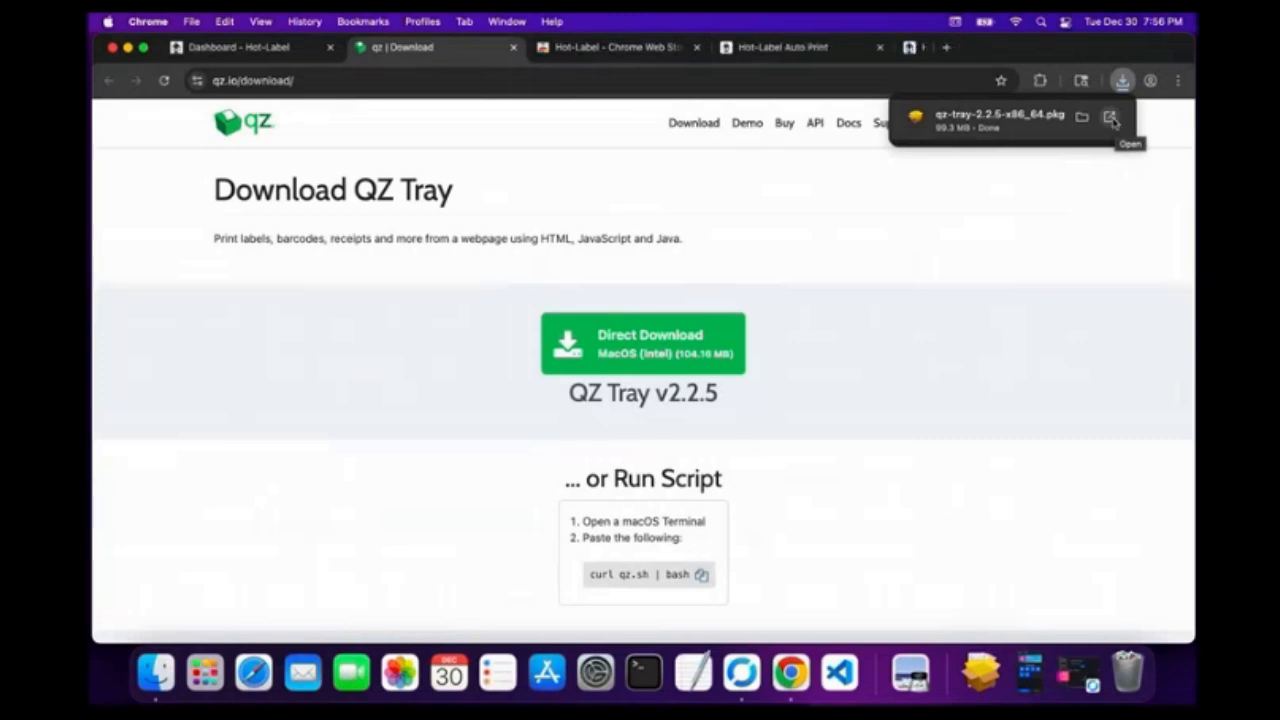
# Run the QZ Tray package as a standard install on Macintosh HD, authorised with the administrator password.
pyautogui.click(1112, 118)
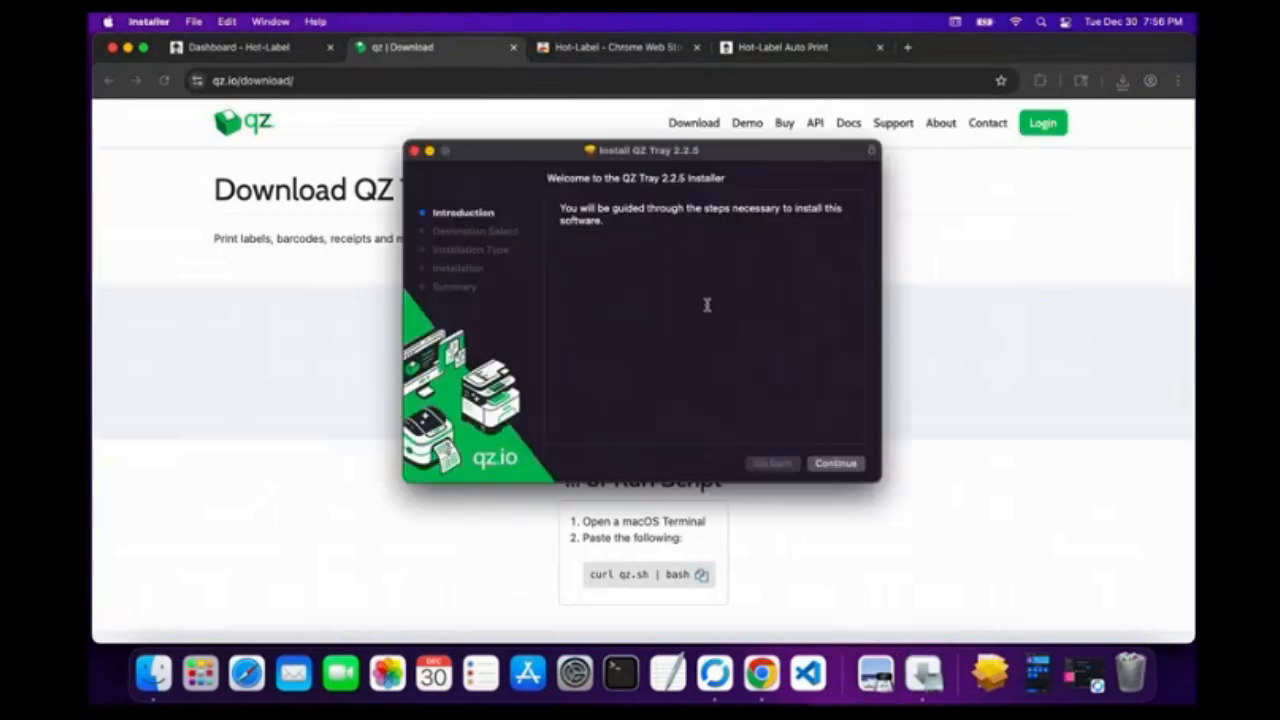
pyautogui.click(843, 466)
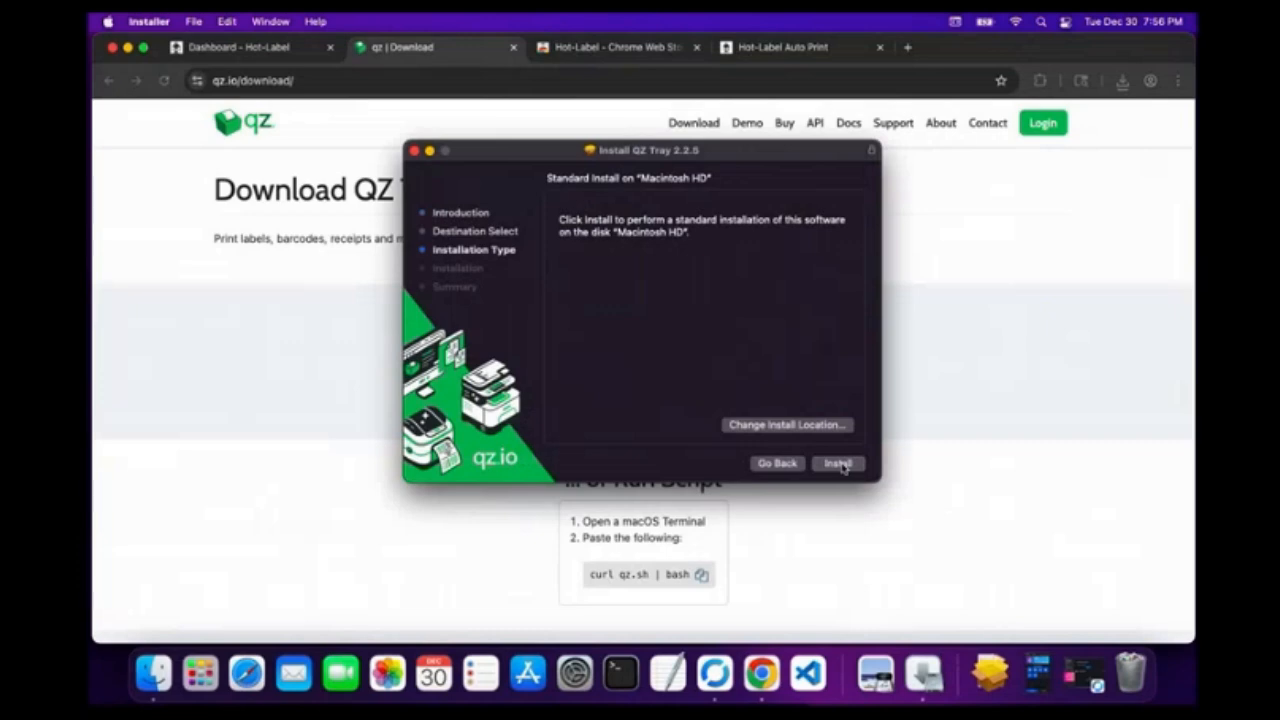
pyautogui.click(838, 464)
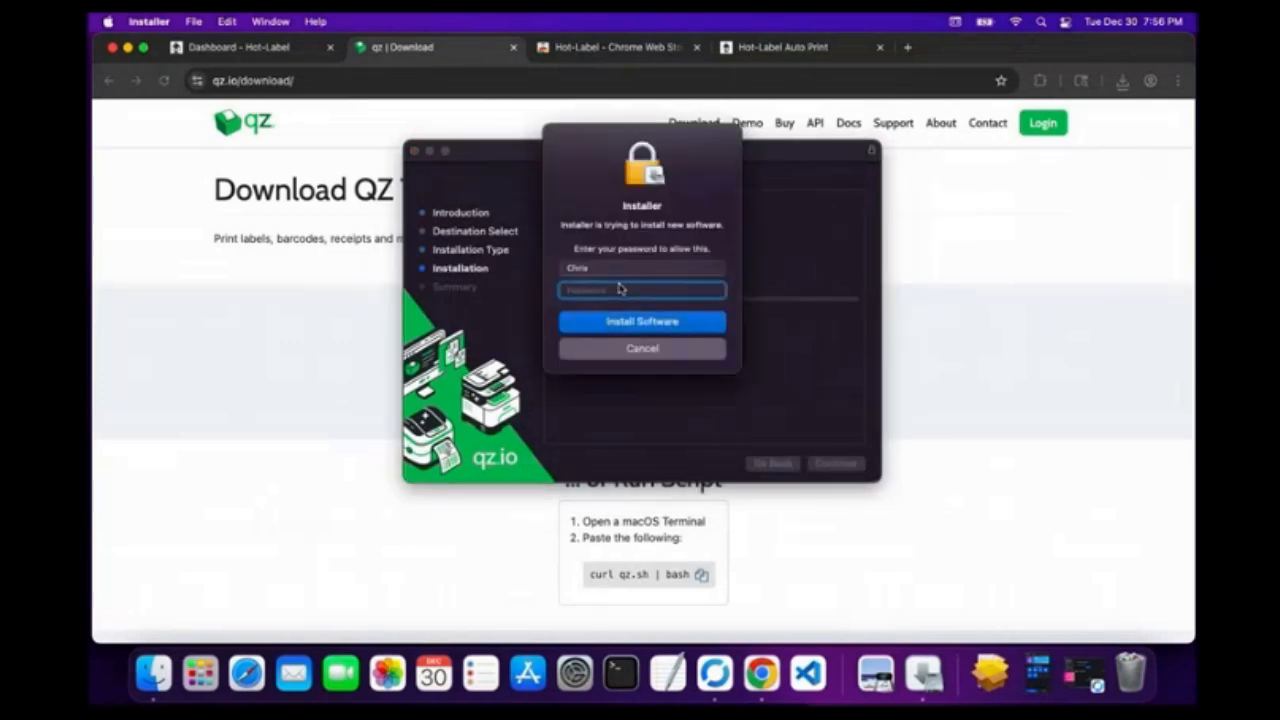
pyautogui.write('**********')
pyautogui.write('•••••••••')
pyautogui.click(621, 322)
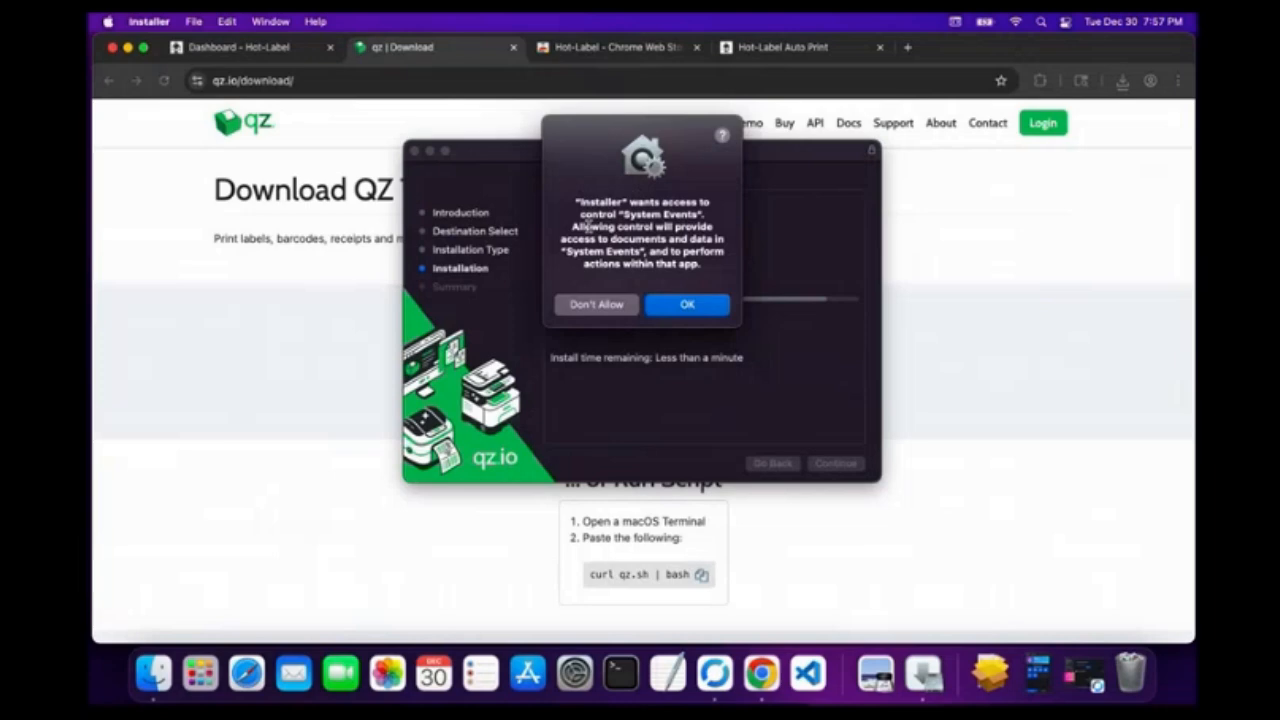
# Allow the installer System Events access and approve the certificate trust changes with the account password.
pyautogui.click(686, 309)
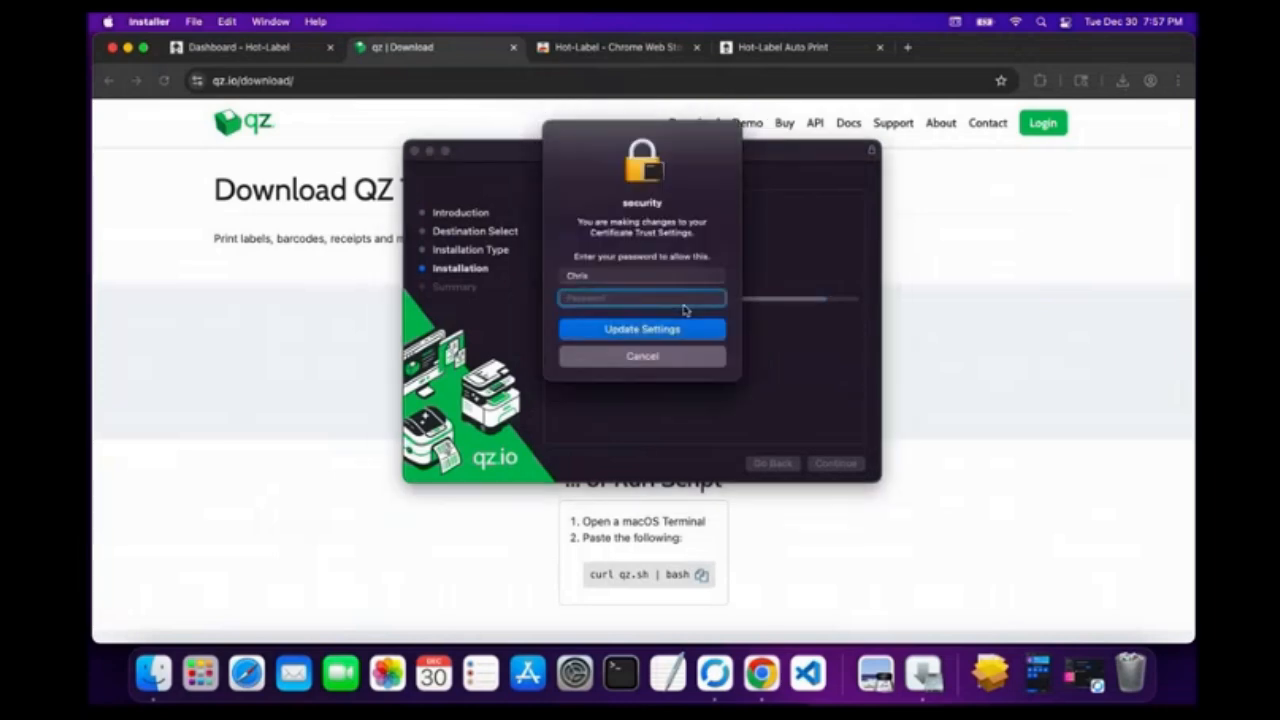
pyautogui.write('*****')
pyautogui.press('Return')
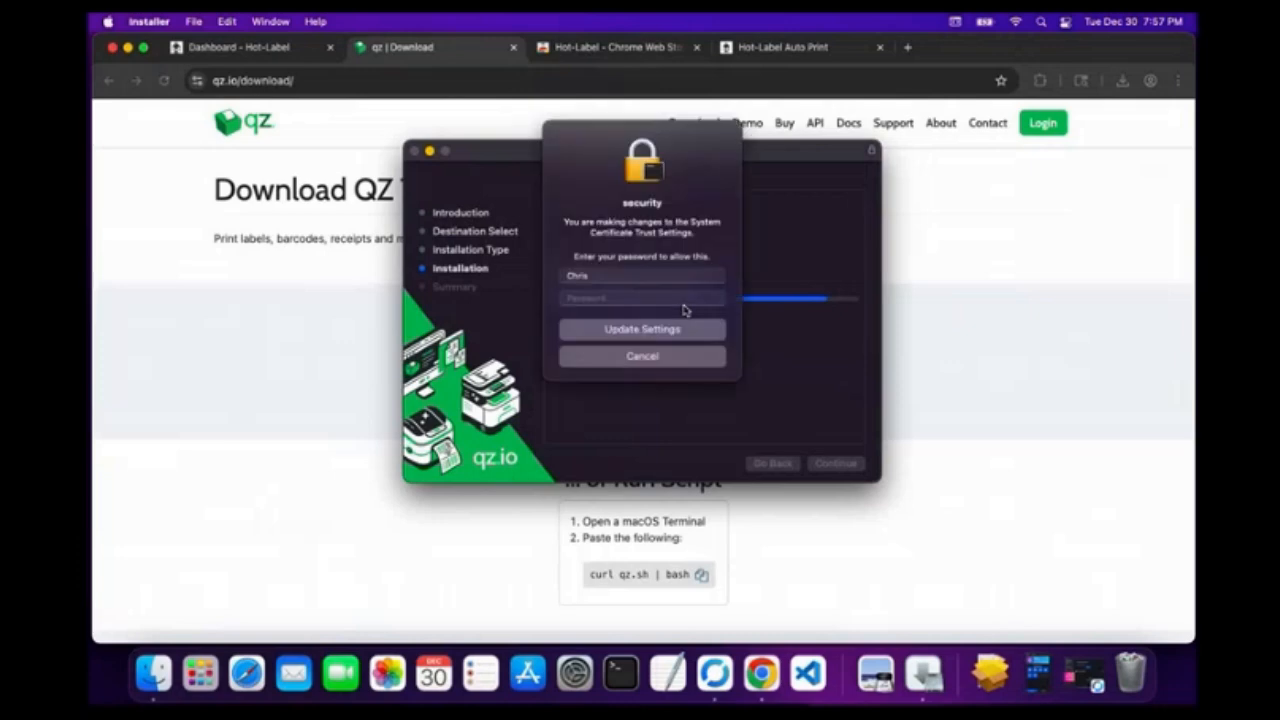
pyautogui.click(615, 297)
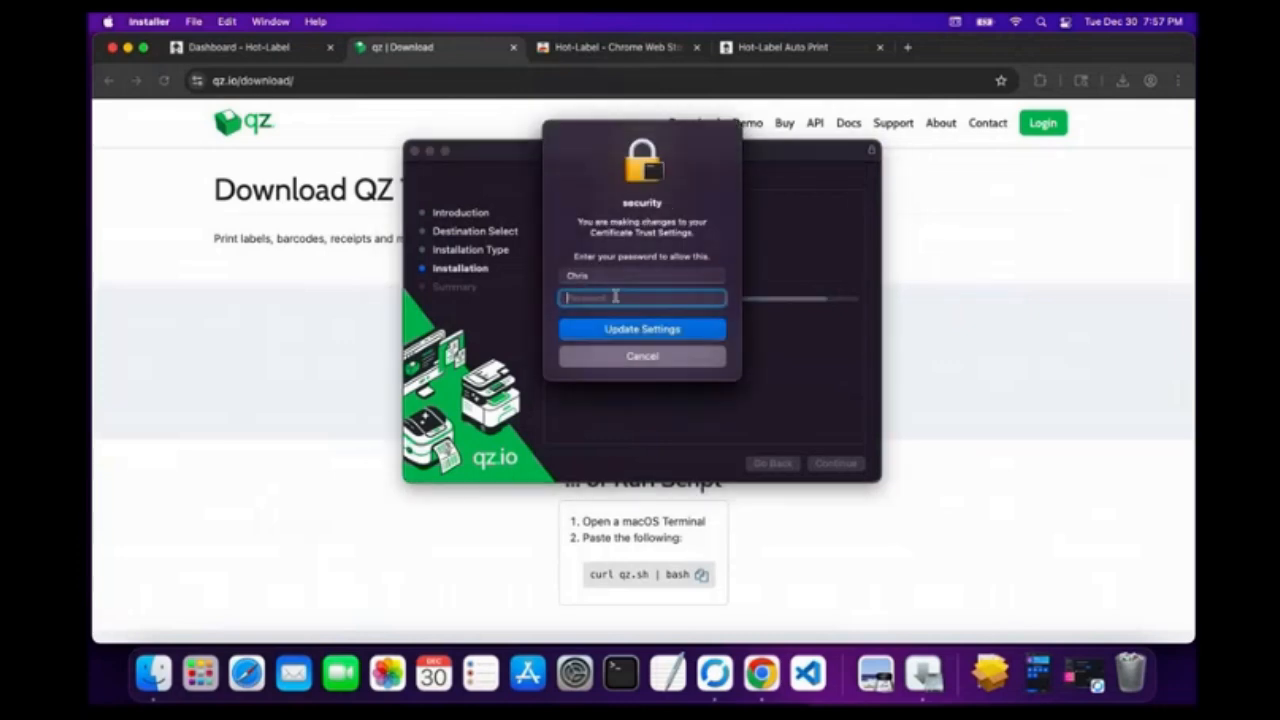
pyautogui.write('•••••••••••••••')
pyautogui.click(631, 330)
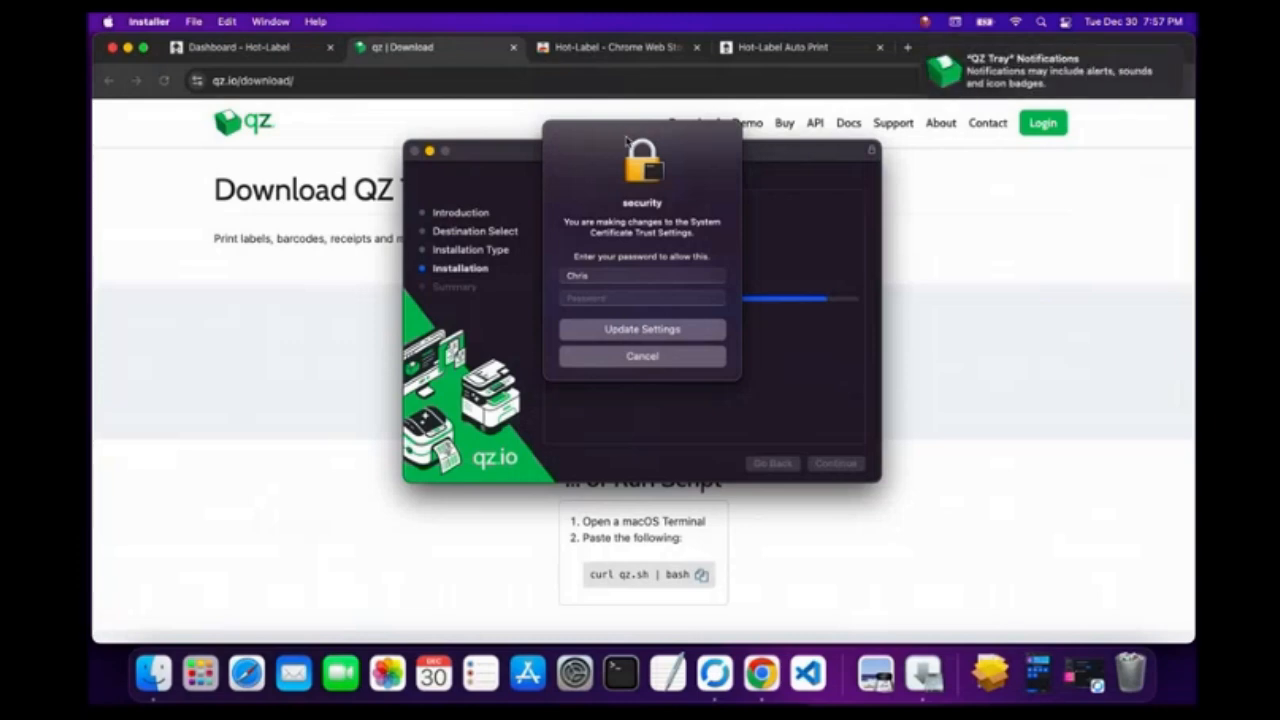
pyautogui.moveTo(1010, 90)
pyautogui.moveTo(613, 137); pyautogui.dragTo(208, 141)
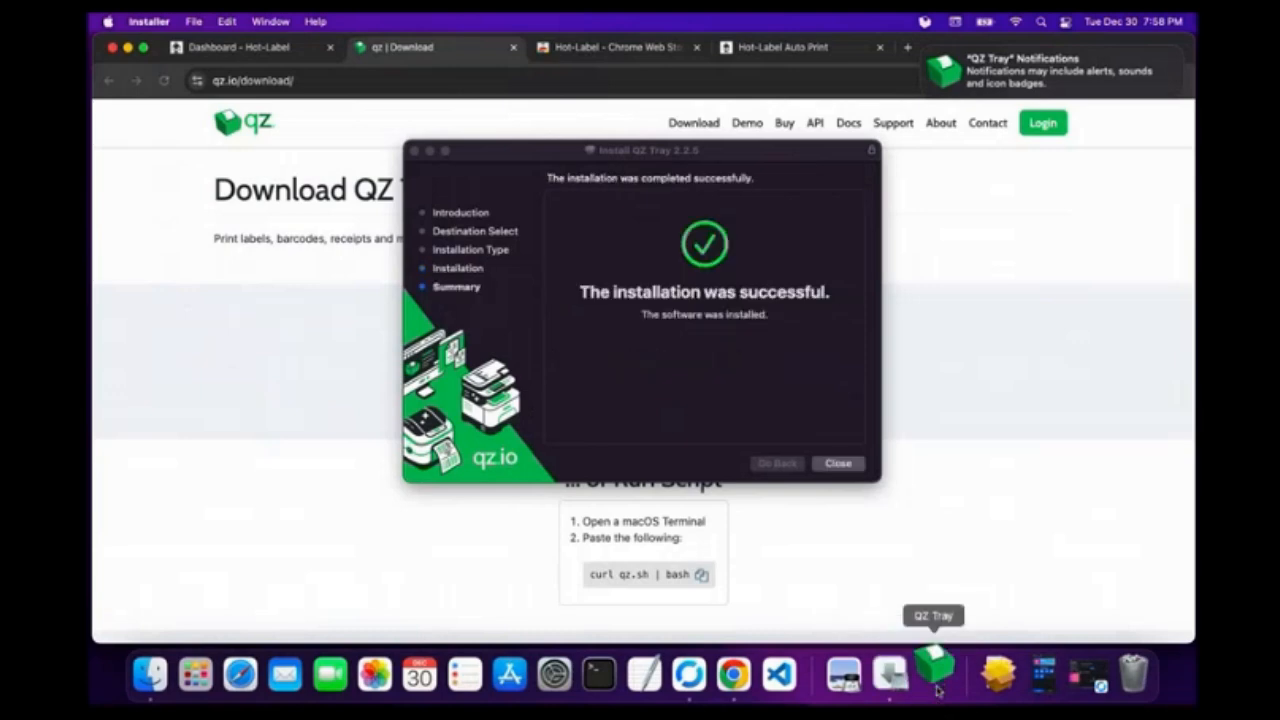
# Close the finished installer, move the package to the Bin, and return to the Hot-Label dashboard.
pyautogui.click(845, 465)
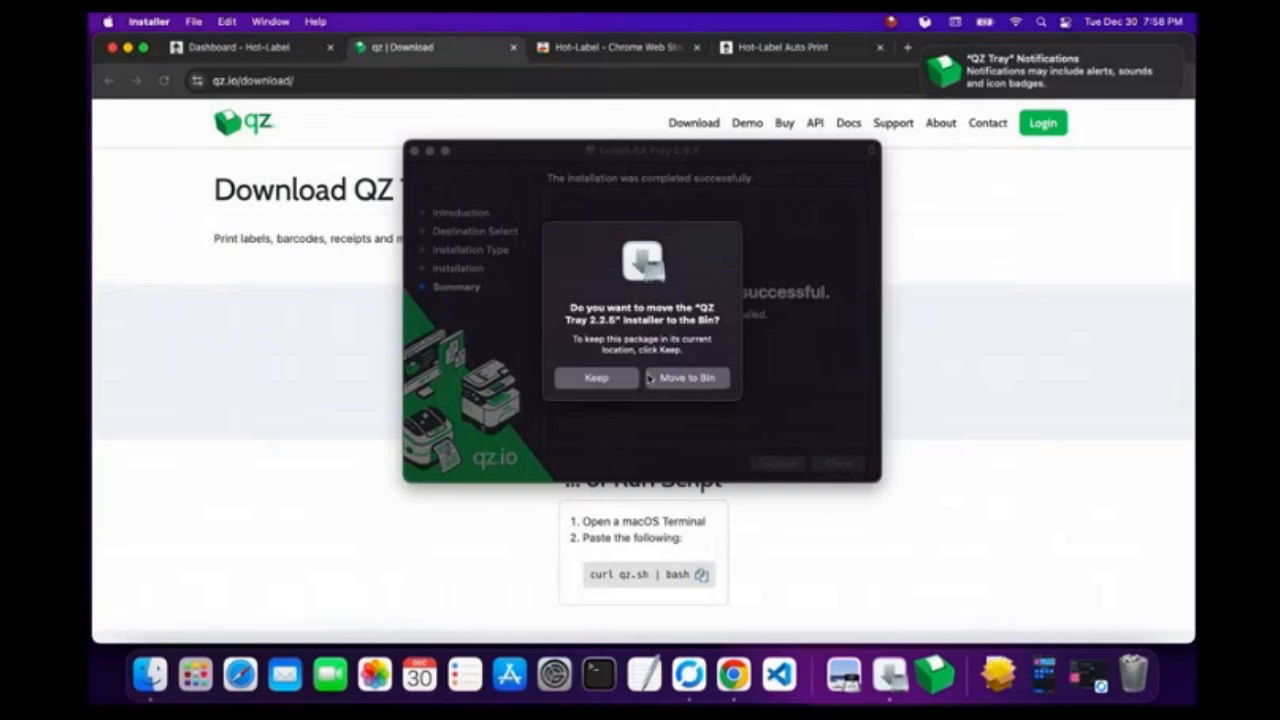
pyautogui.click(686, 380)
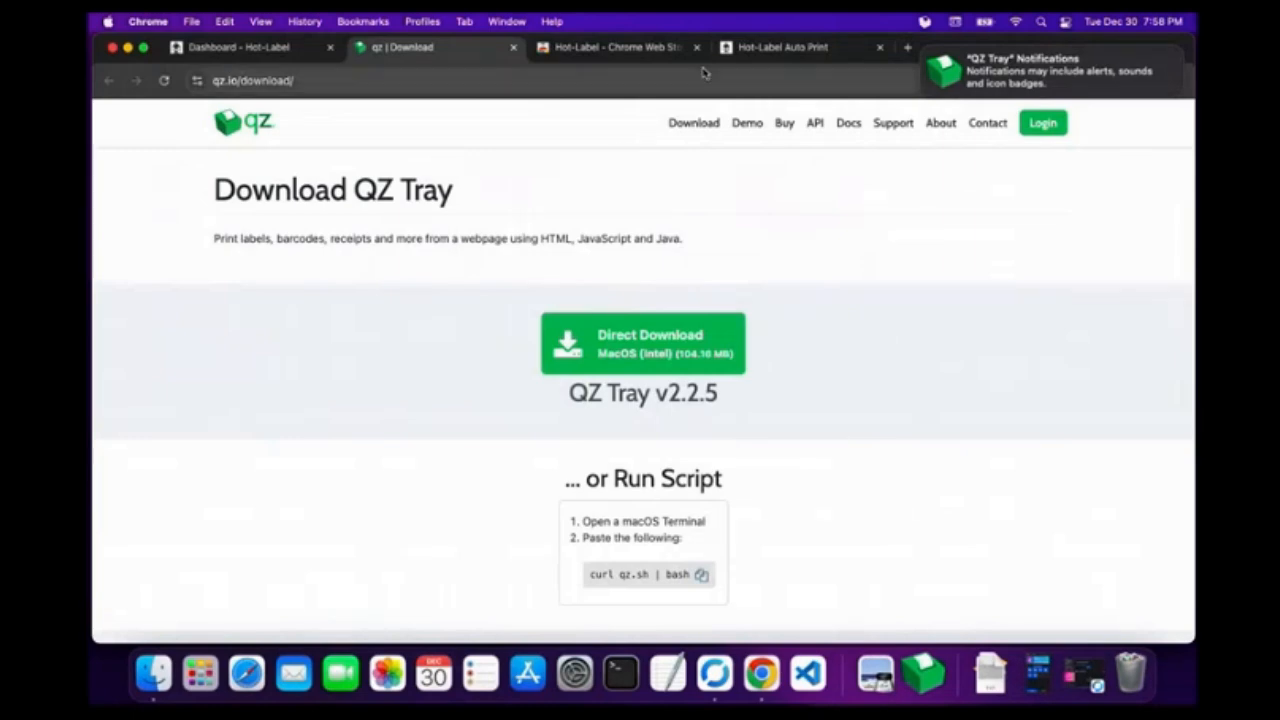
pyautogui.click(260, 50)
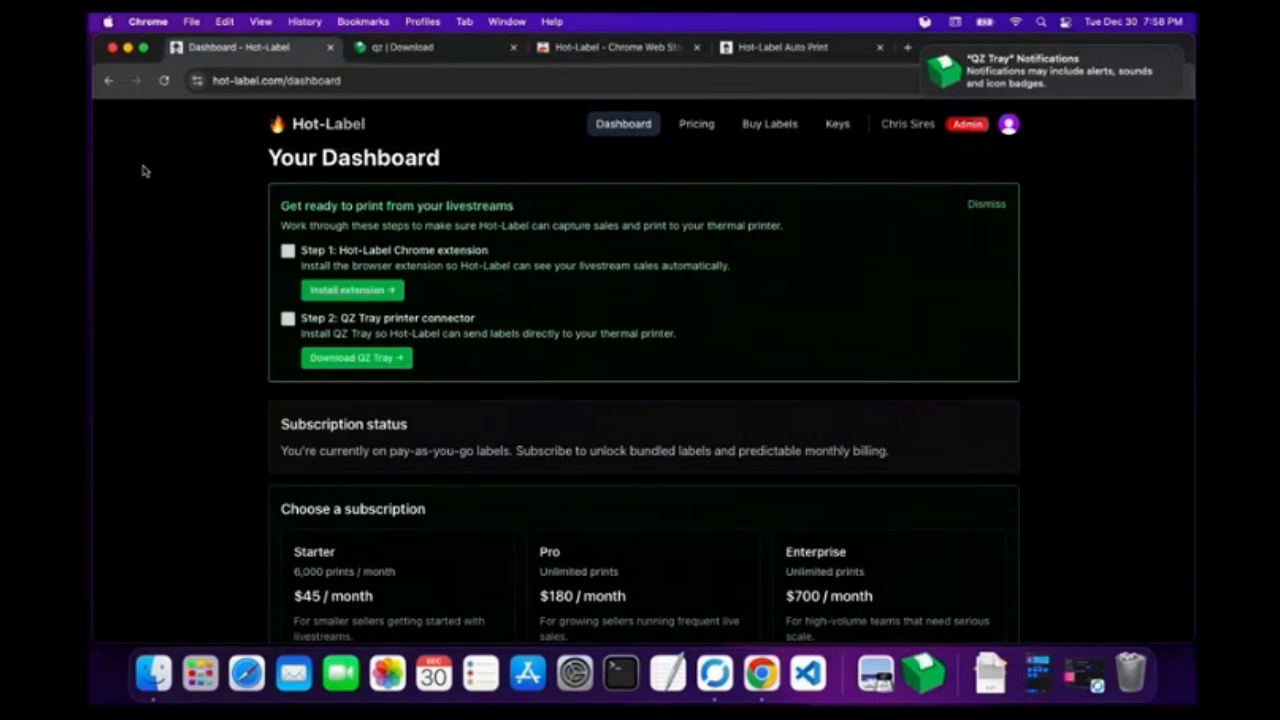
# Reload the dashboard so both setup steps show complete, with QZ Tray 2.2.5 detected.
pyautogui.click(163, 88)
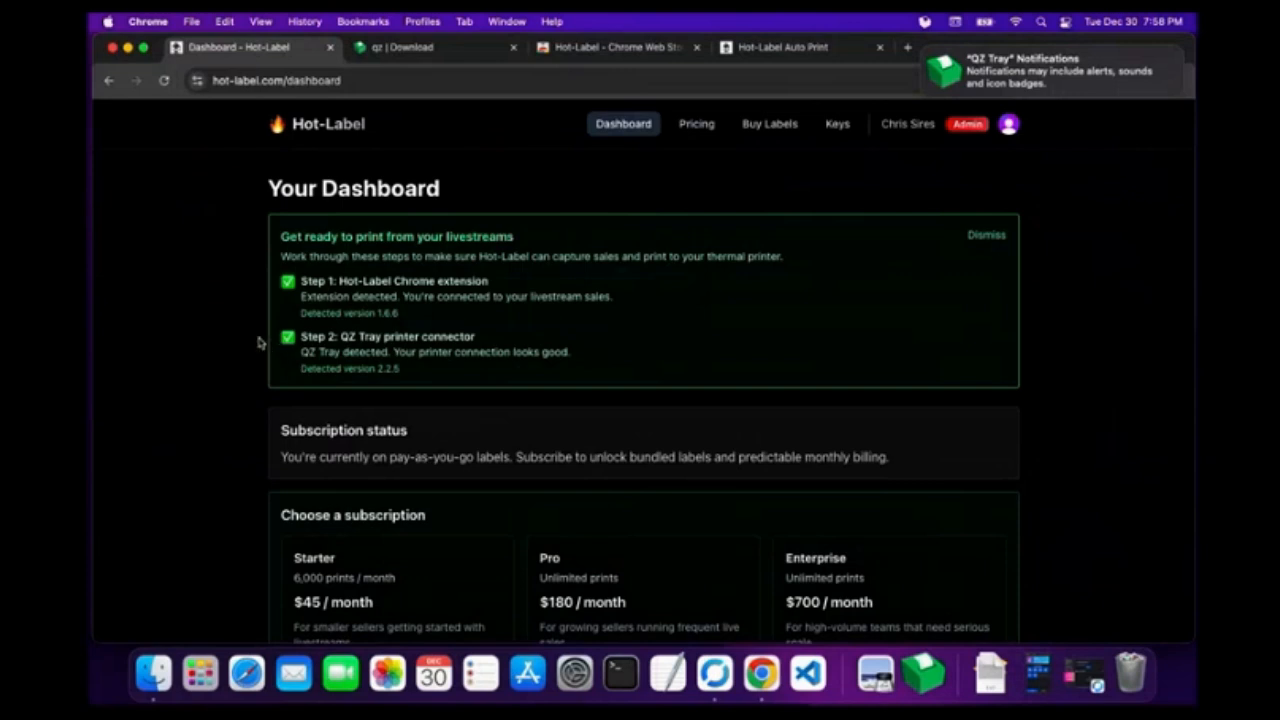
# Reload the Auto Print tab so it connects to QZ Tray and loads printers, then dismiss the notification.
pyautogui.click(785, 49)
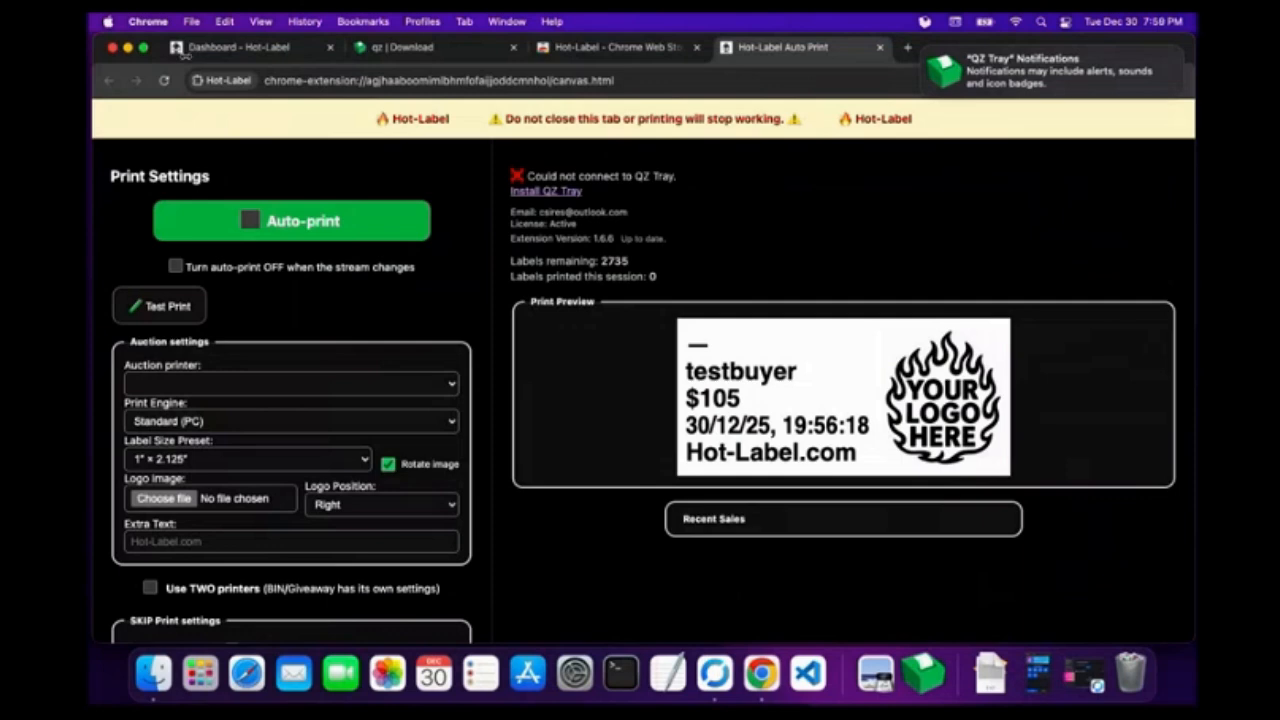
pyautogui.click(165, 80)
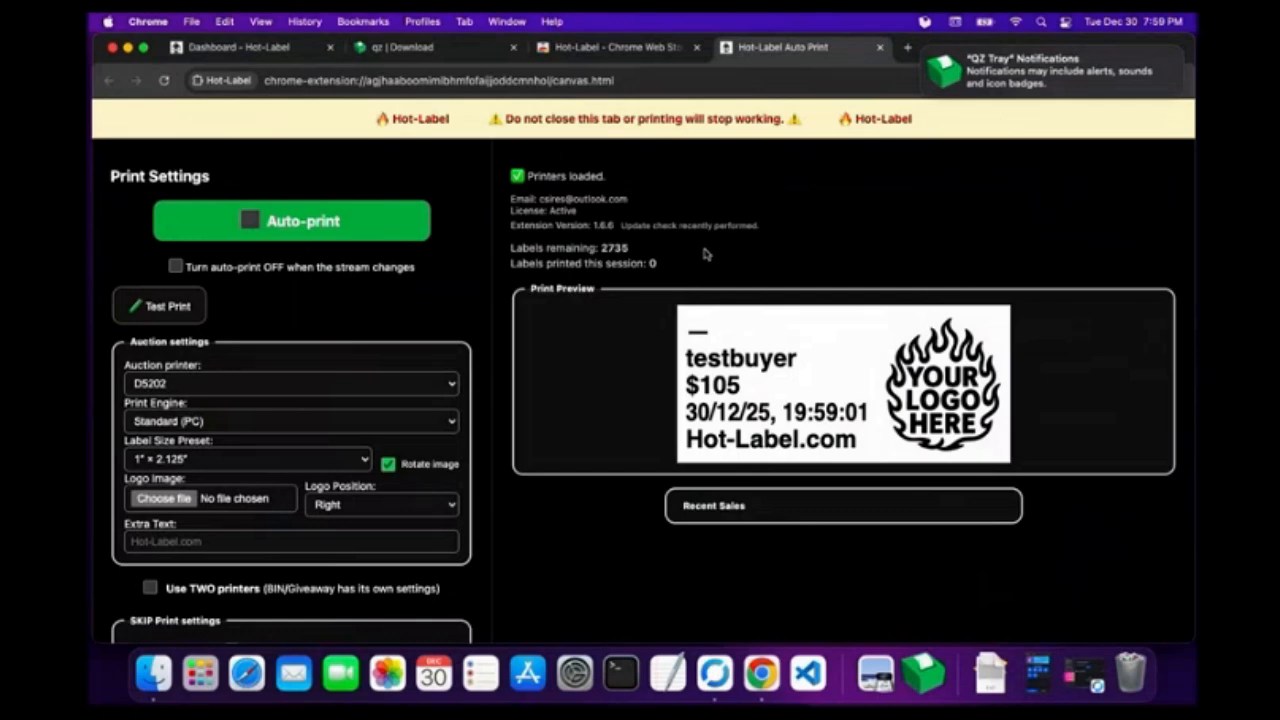
pyautogui.click(924, 49)
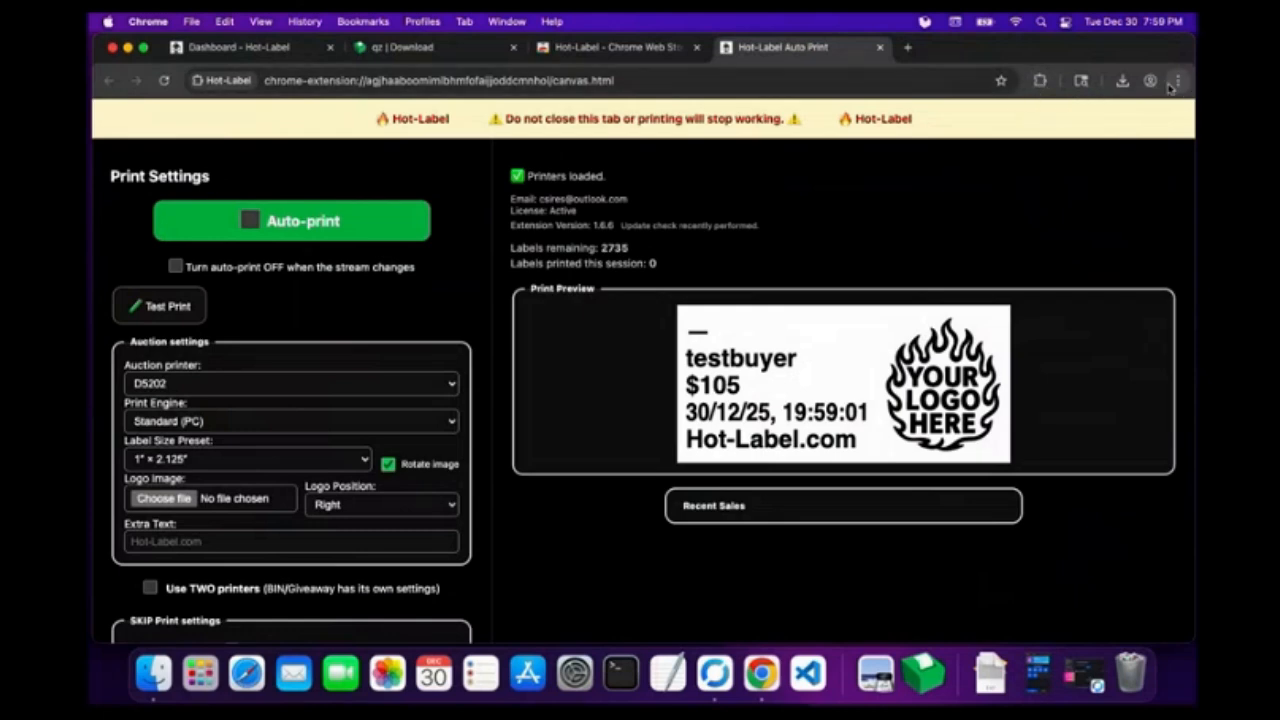
# Pin the Hot-Label extension to Chrome's toolbar from the Extensions menu.
pyautogui.click(1040, 82)
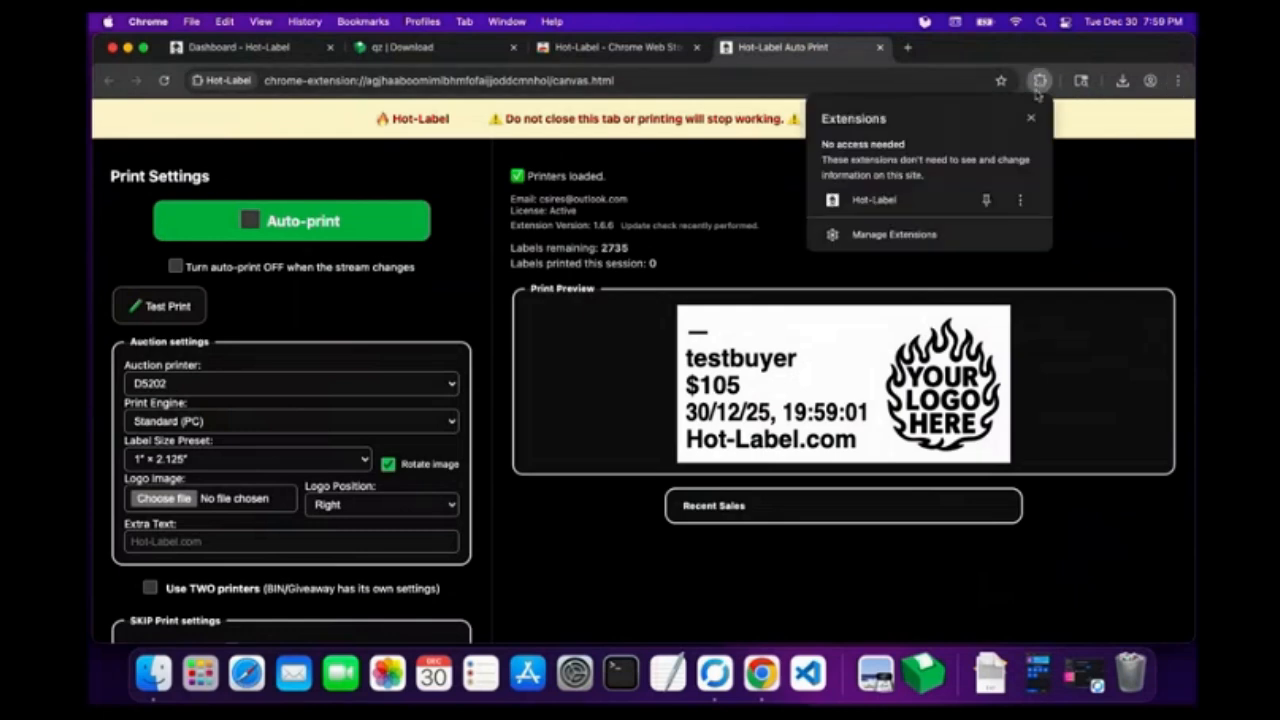
pyautogui.click(988, 203)
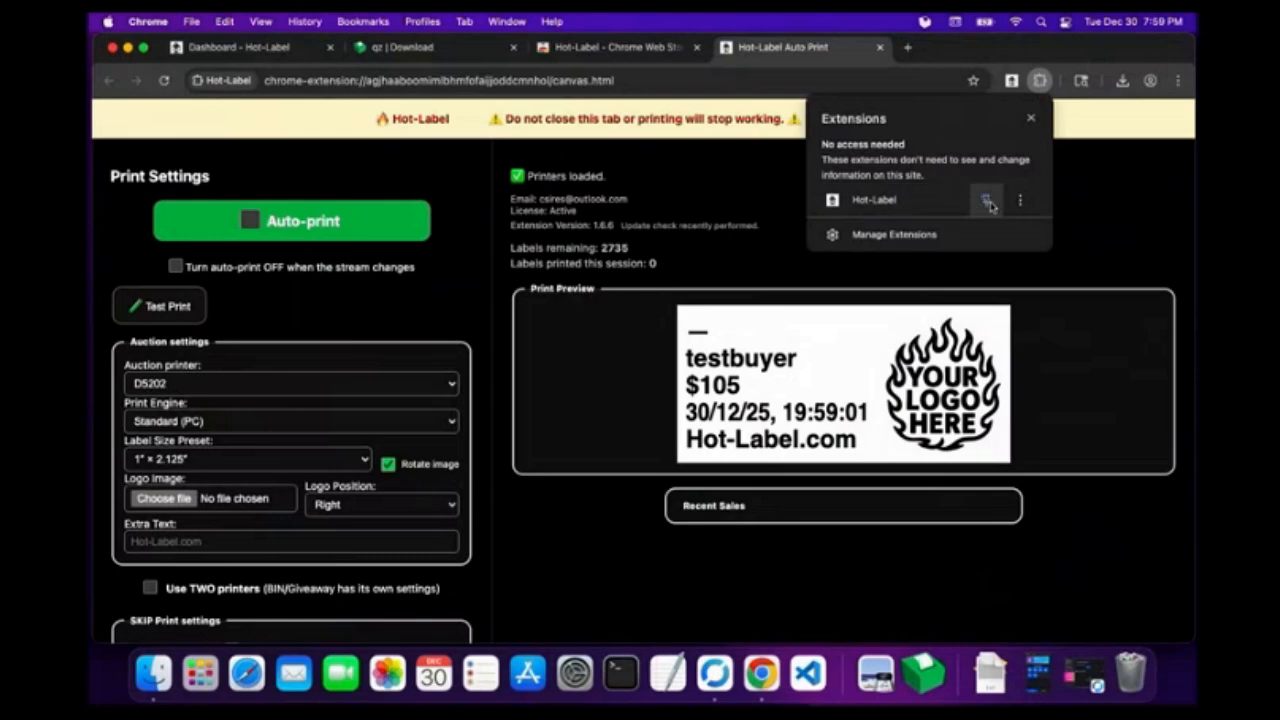
pyautogui.click(1181, 83)
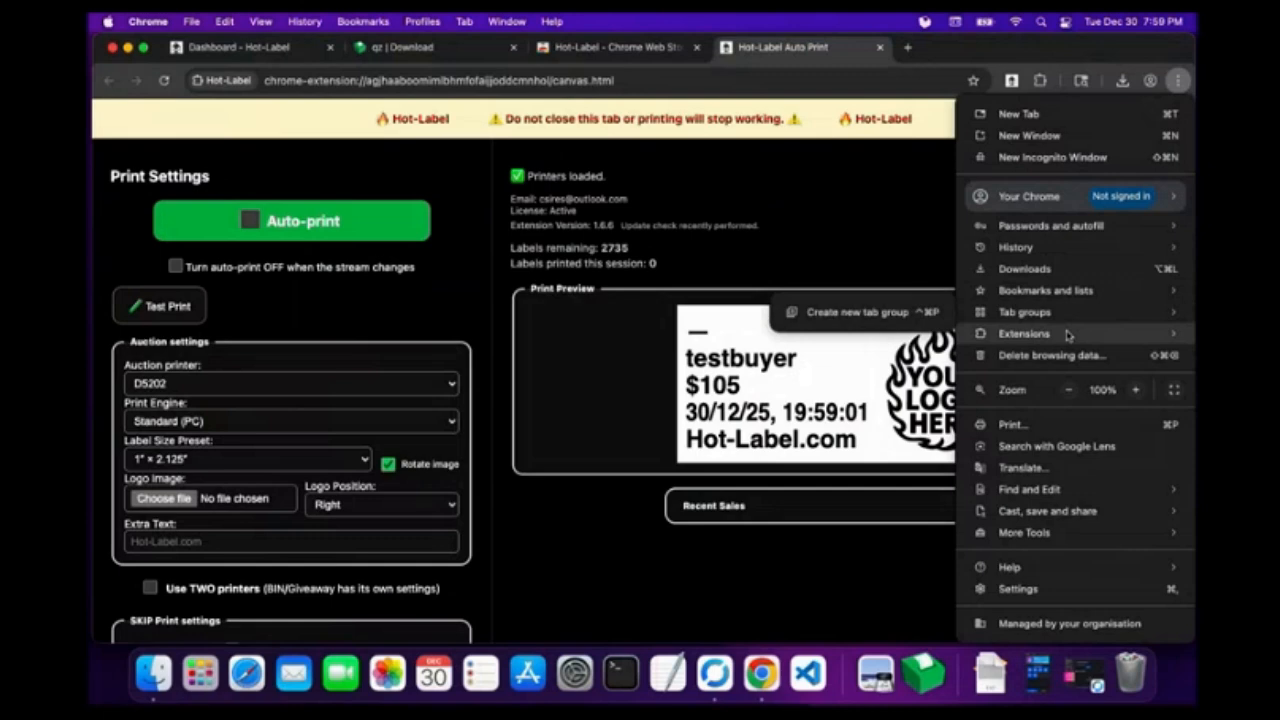
pyautogui.moveTo(1068, 335)
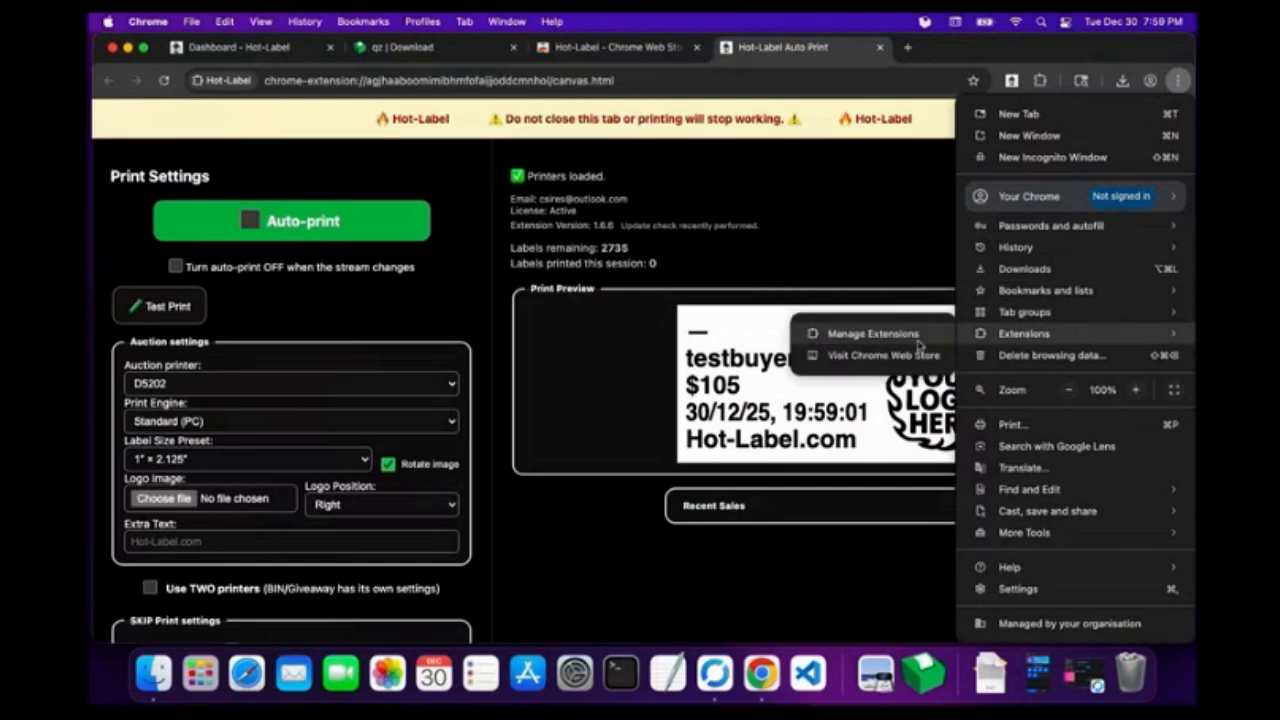
pyautogui.click(1049, 56)
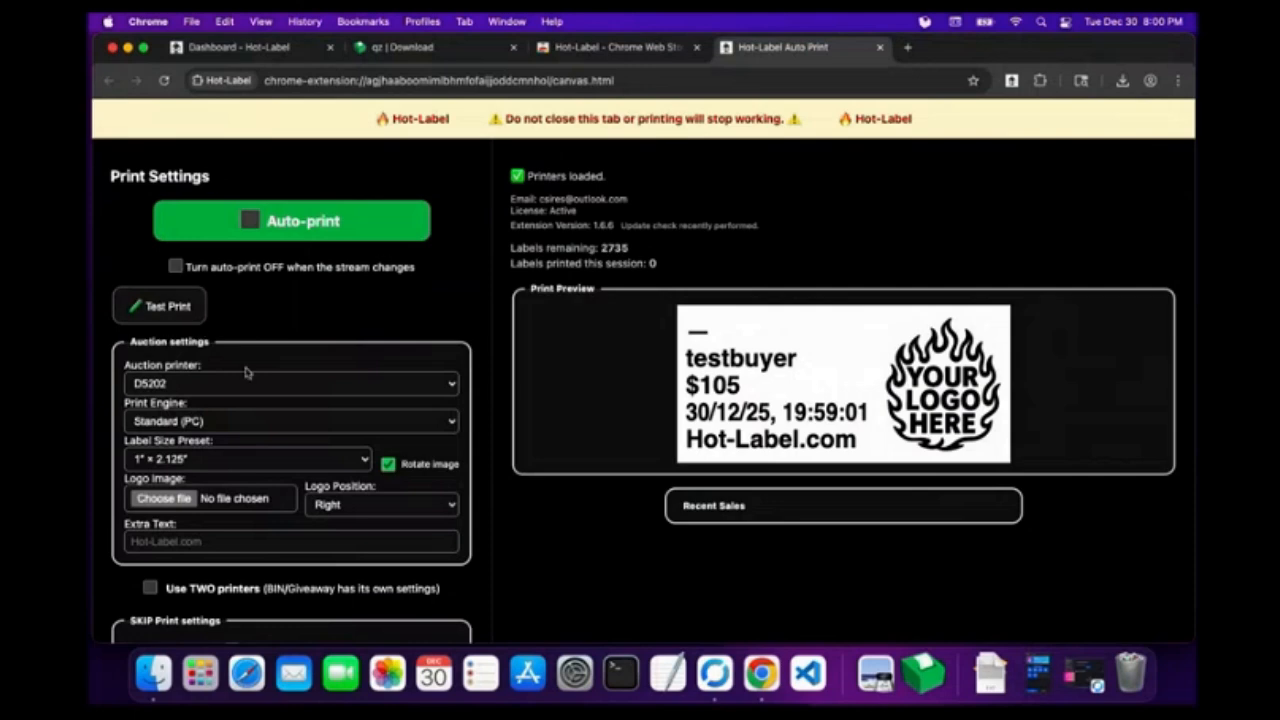
# In Auction settings, choose printer 4BARCODE 4B-2054K and print engine Direct (Arkscan, Zebra).
pyautogui.click(288, 386)
pyautogui.click(242, 421)
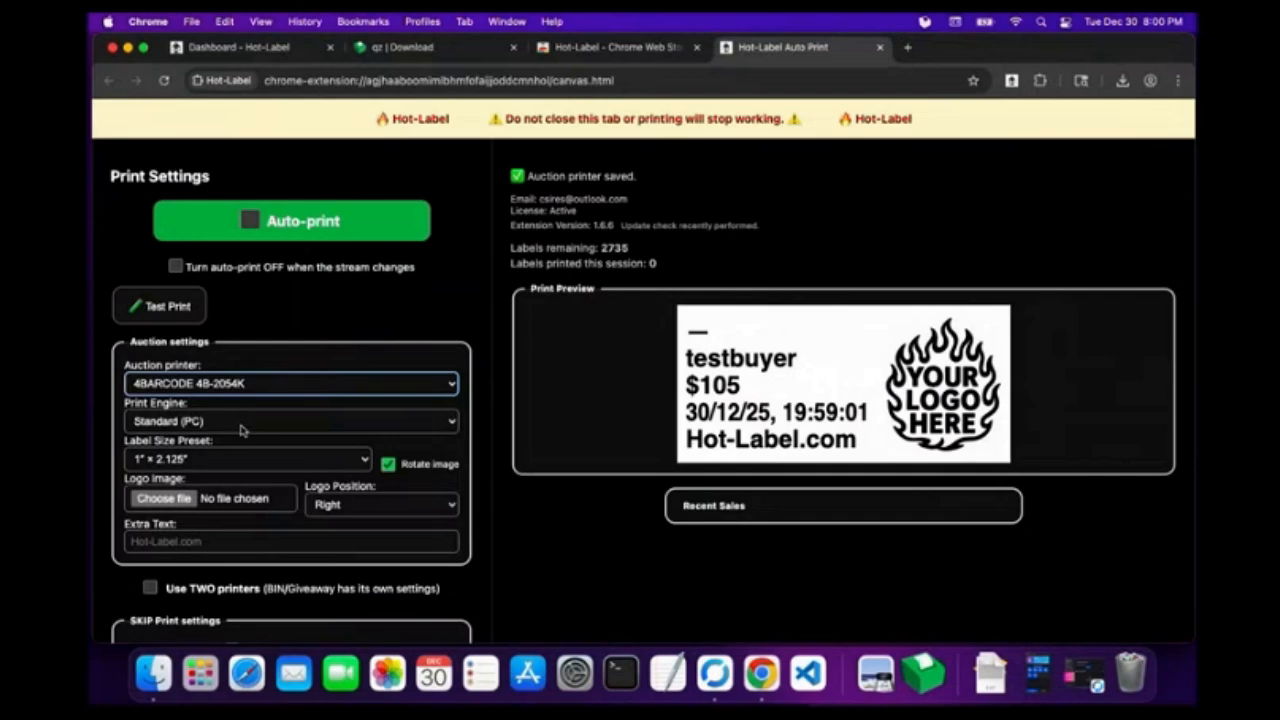
pyautogui.click(244, 424)
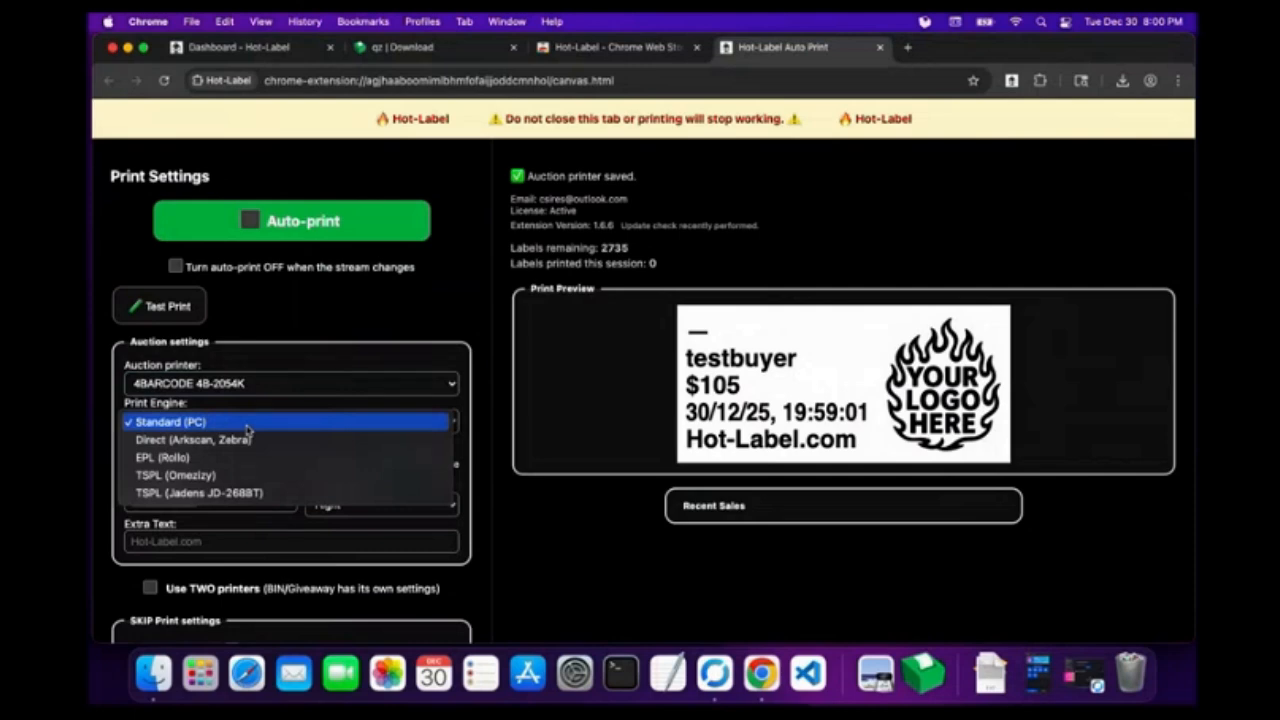
pyautogui.click(248, 444)
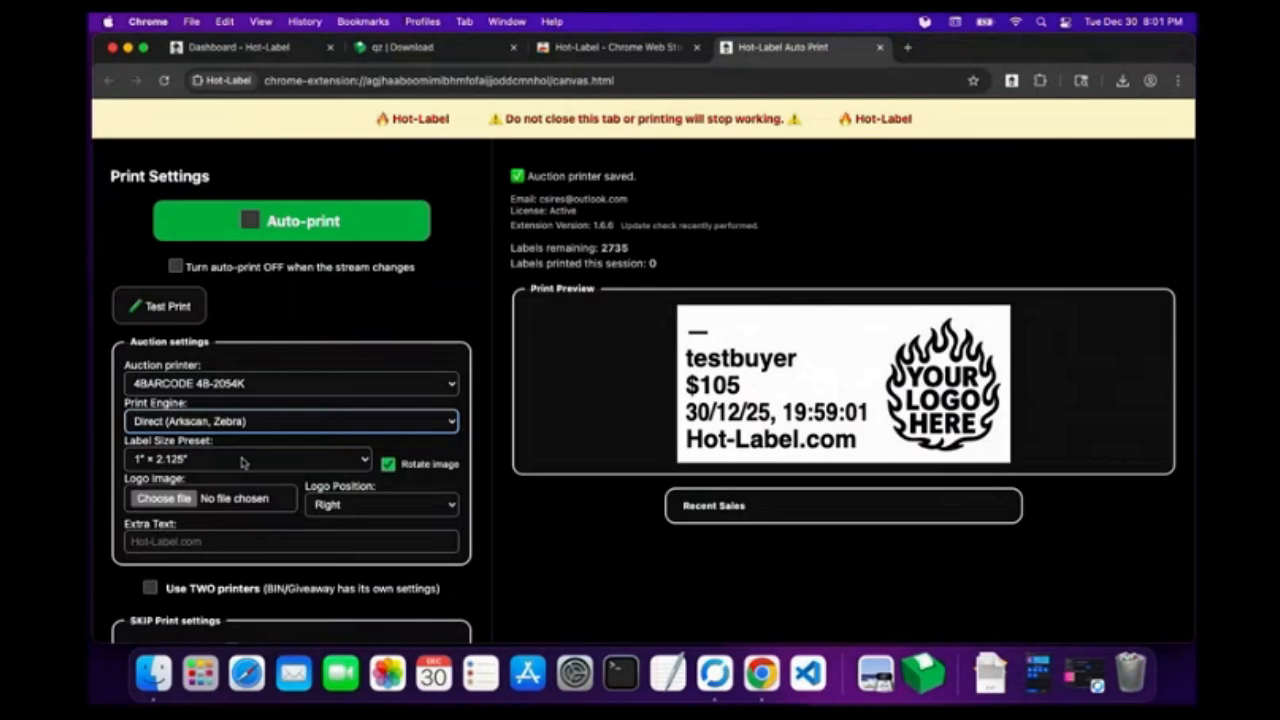
# Choose the 2.25" × 1.25" label size preset.
pyautogui.click(242, 459)
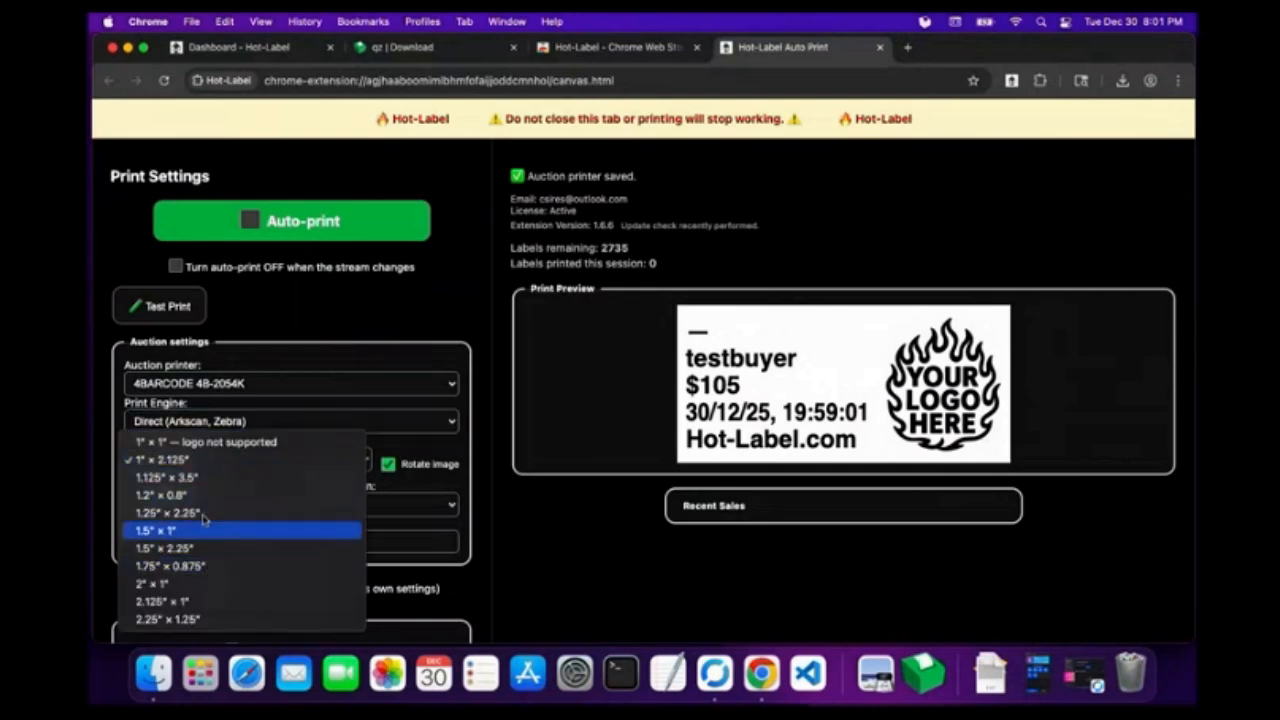
pyautogui.click(203, 621)
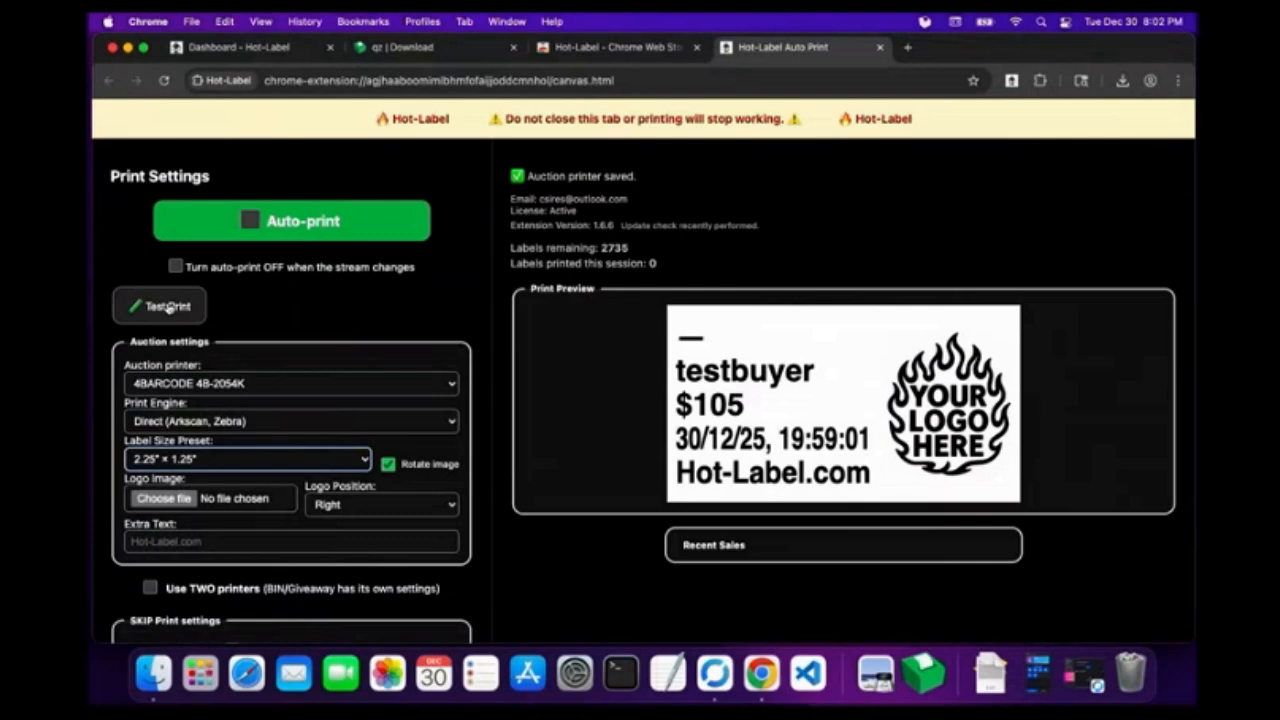
# Enable Auto-print so the banner reads "Auto Print Enabled".
pyautogui.click(290, 222)
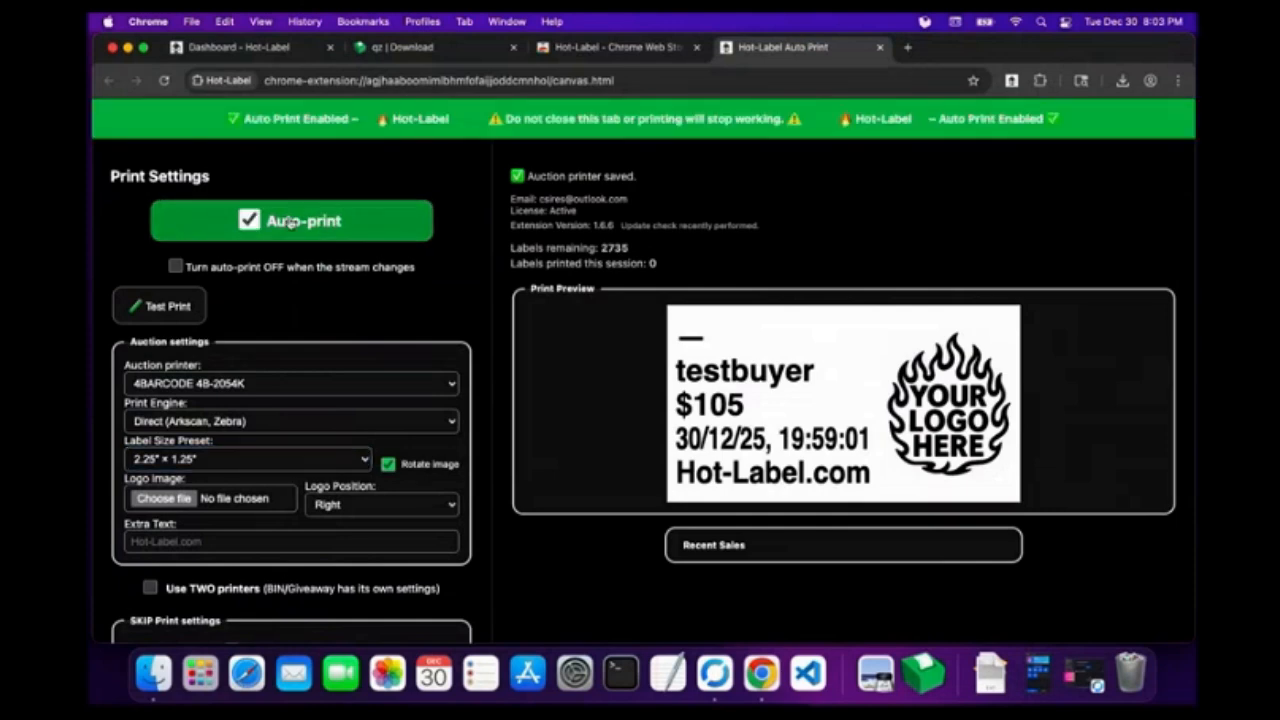